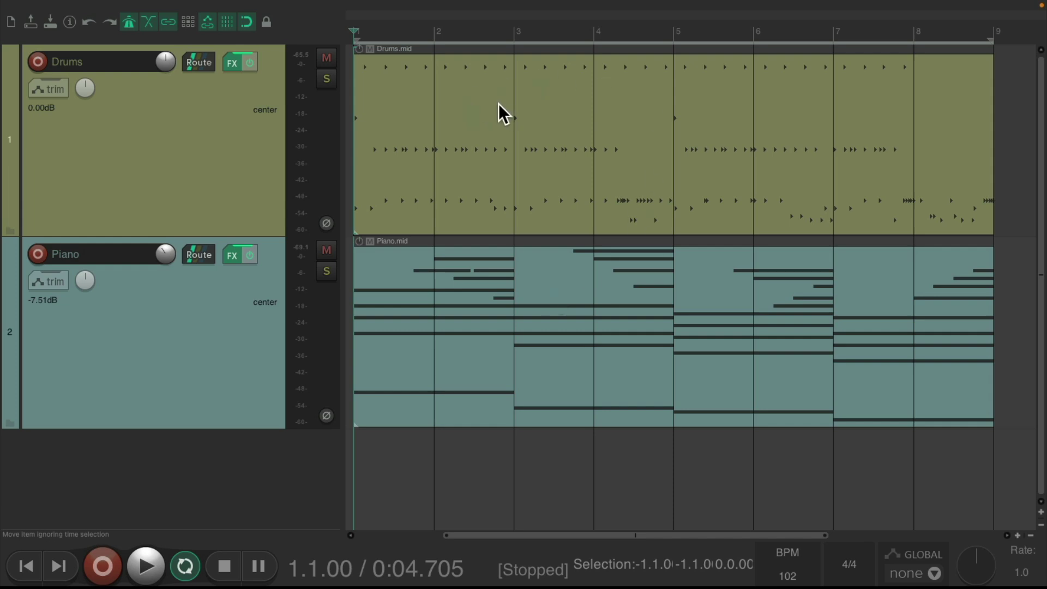
double_click(466, 110)
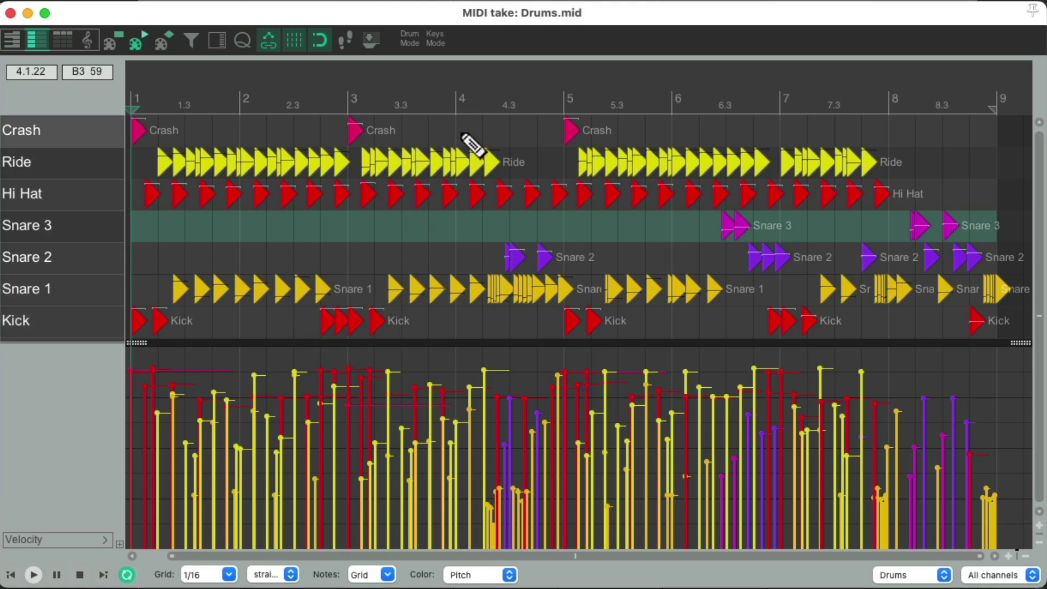
key("space")
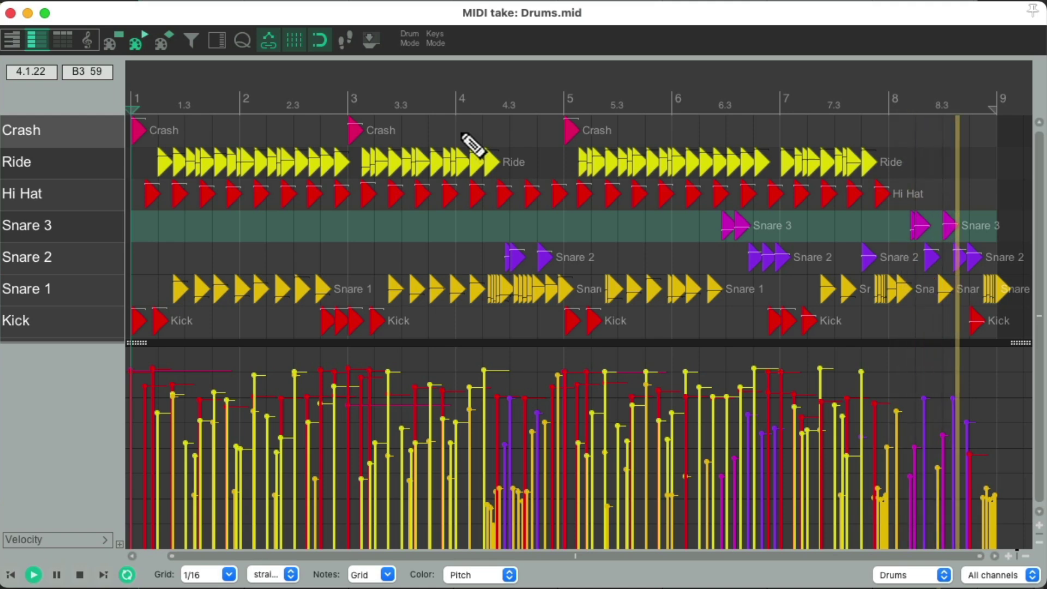
key("space")
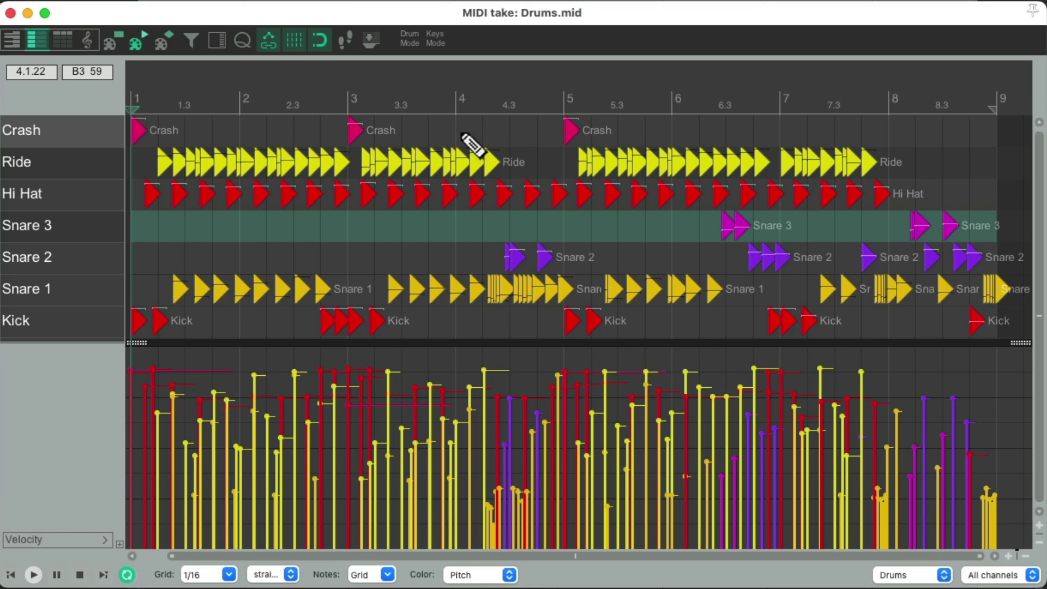
left_click(462, 135)
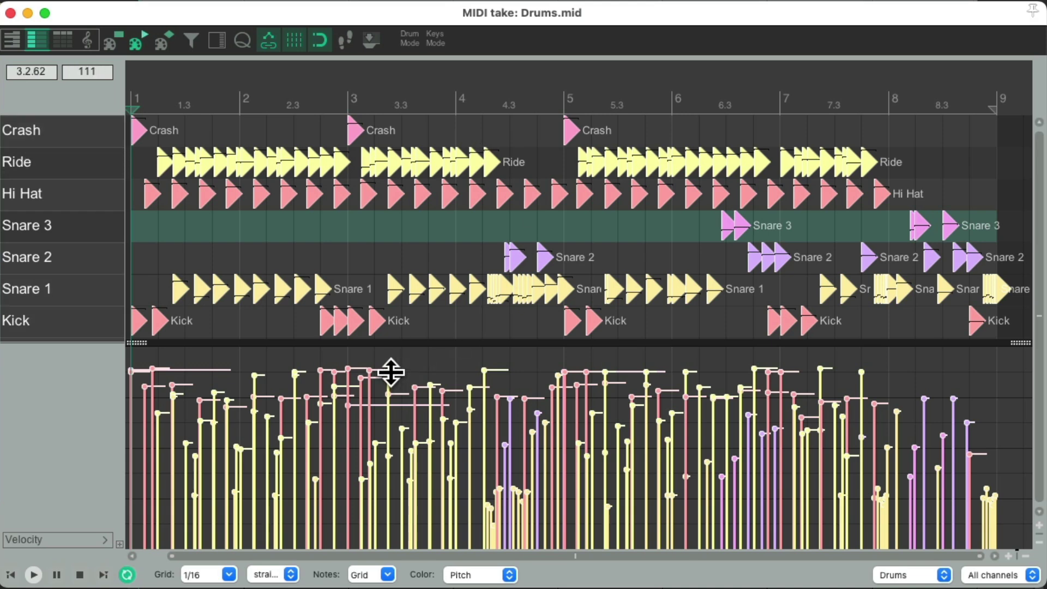
key("space")
left_click_drag(391, 372, 387, 414)
key("space")
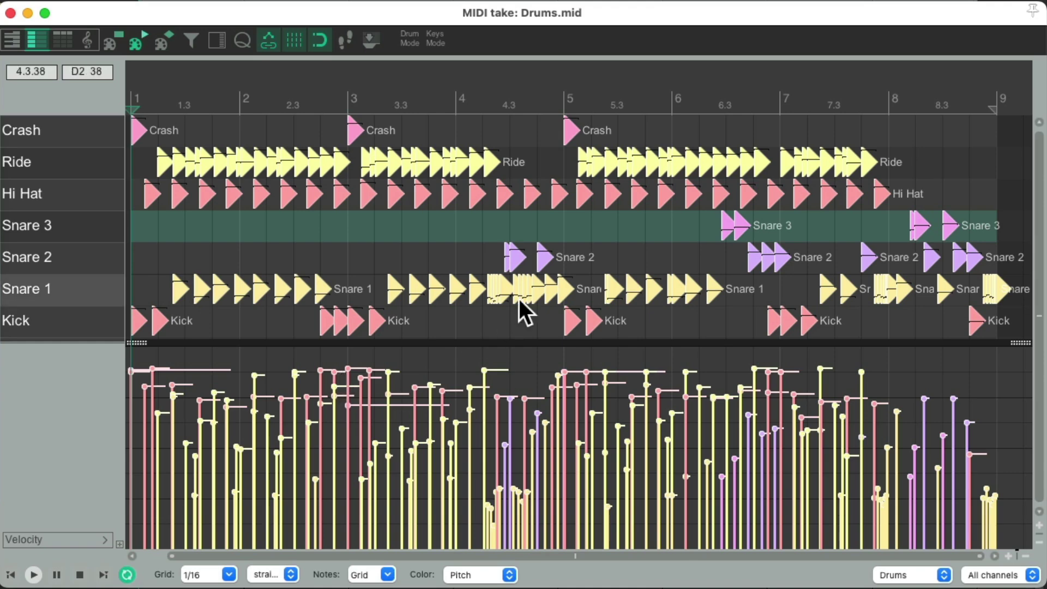
mouse_move(376, 159)
left_mouse_down()
mouse_move(367, 163)
mouse_move(372, 201)
mouse_move(369, 161)
left_mouse_up()
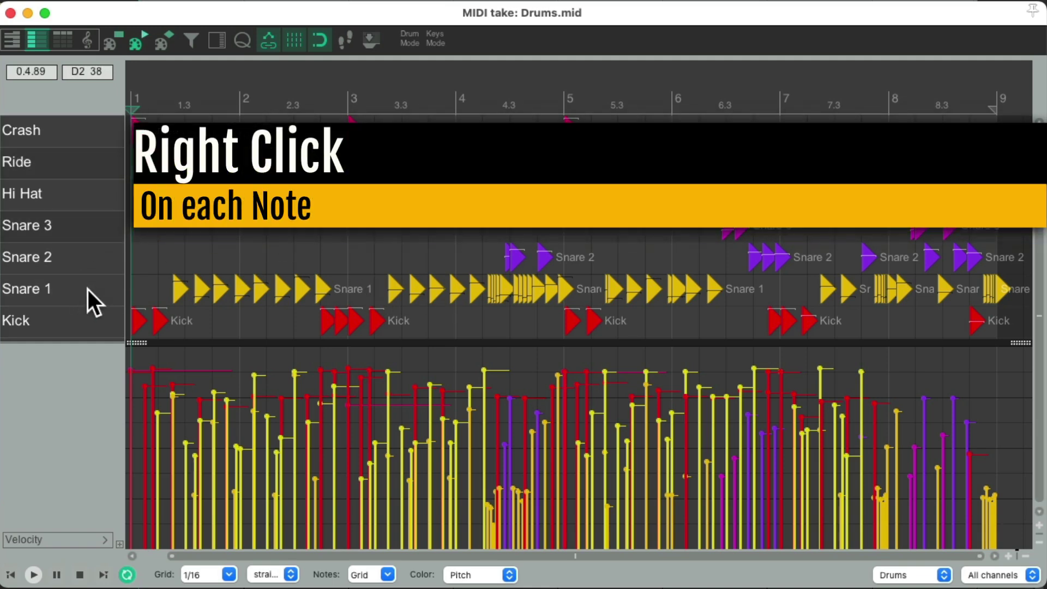
Step: Filter Drums.mid to show only Snare 1 notes (note 38, channel 1), ignoring velocity, position and length
left_click(87, 290)
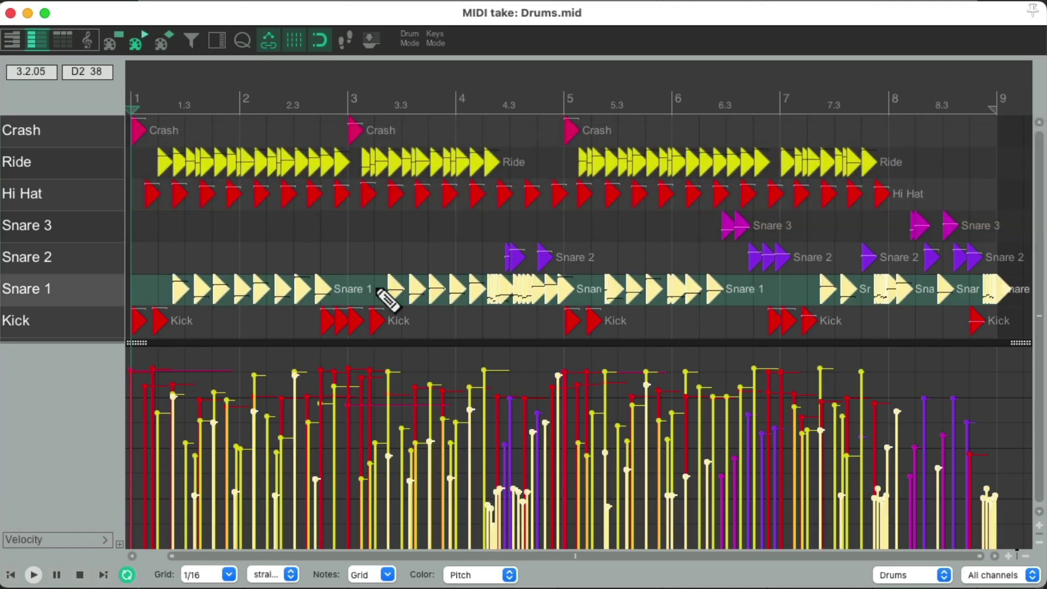
left_click(90, 320)
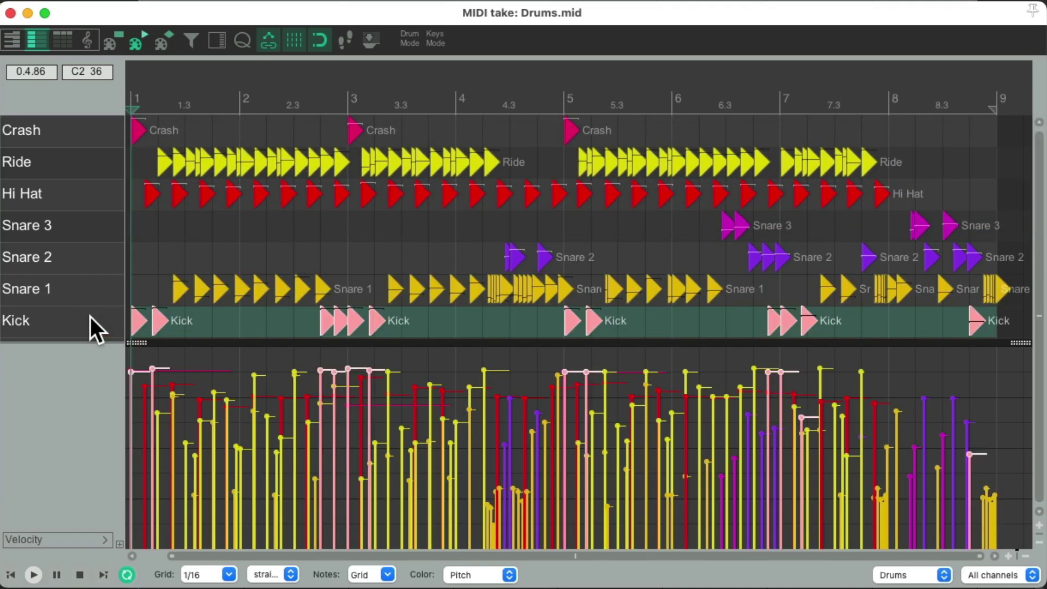
left_click(80, 284)
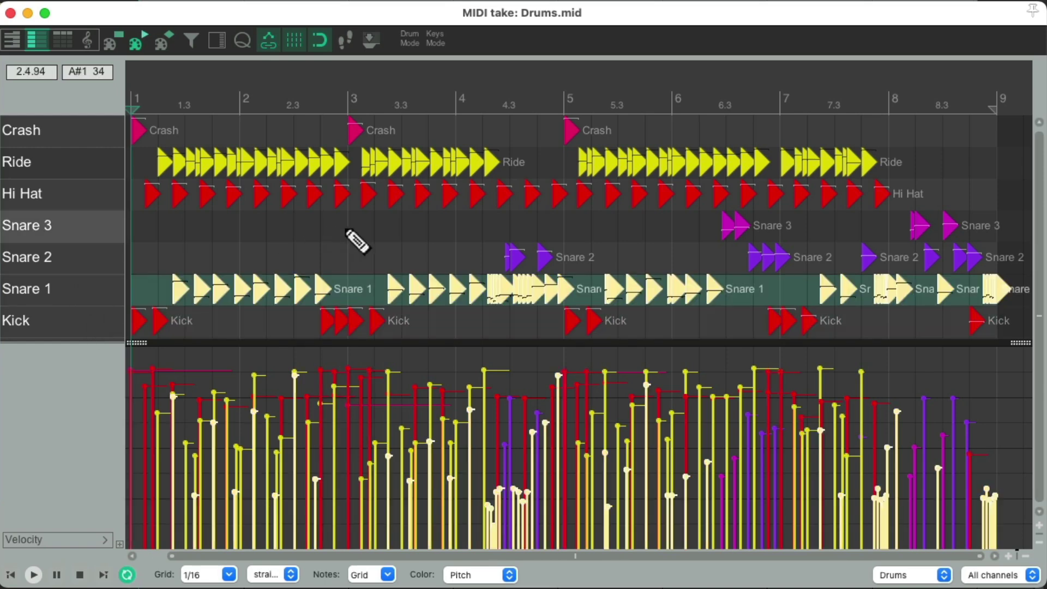
key("f")
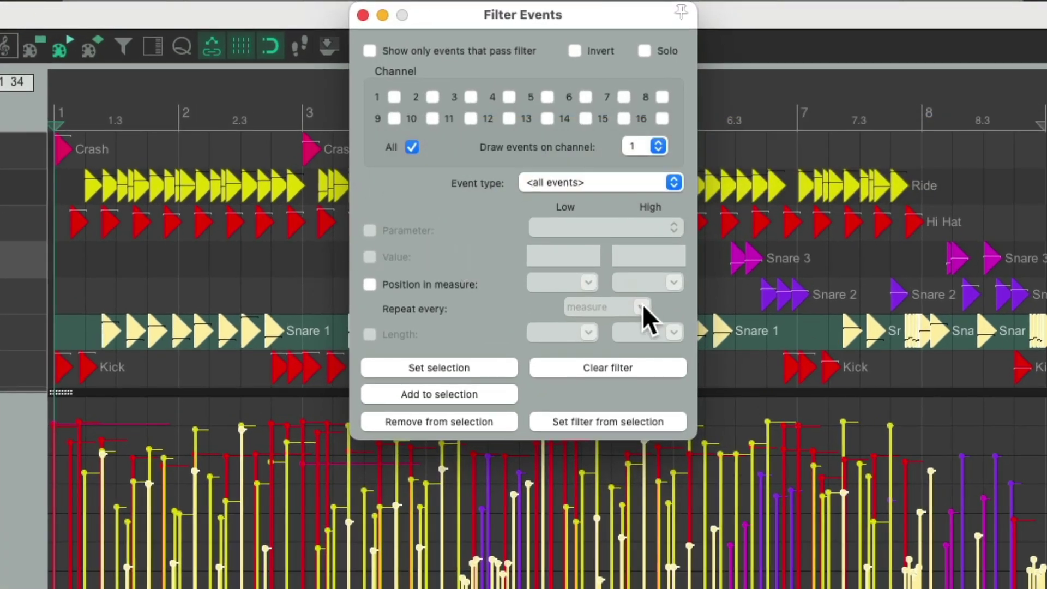
left_click(590, 423)
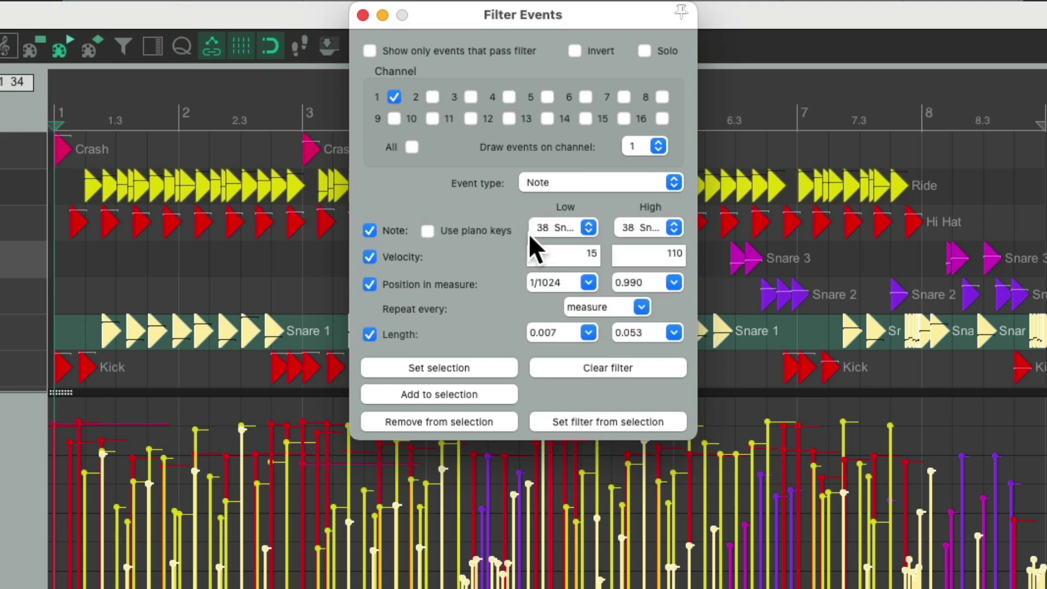
left_click(368, 259)
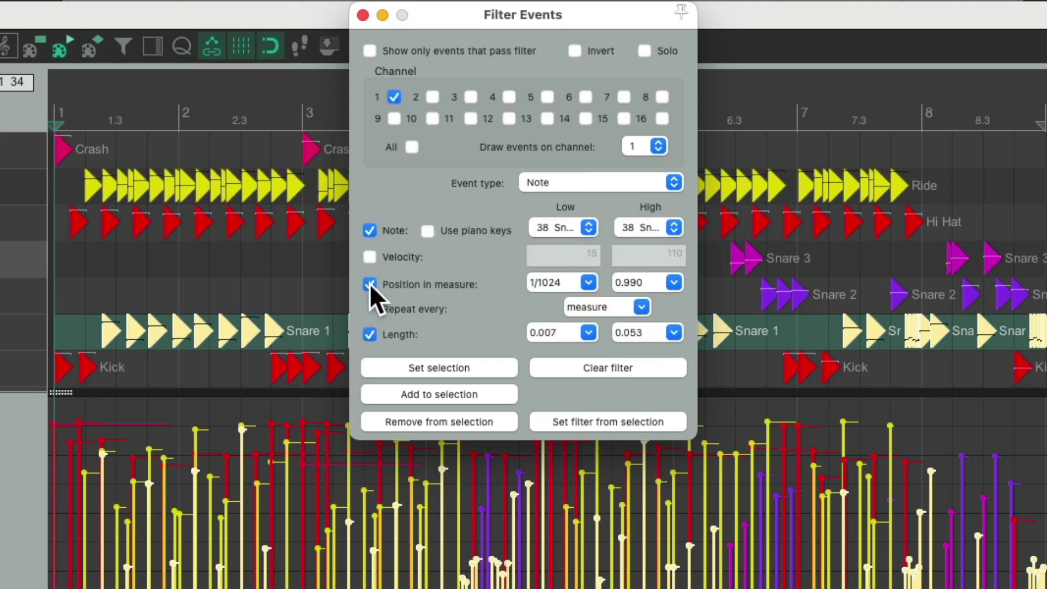
left_click(368, 283)
left_click(370, 333)
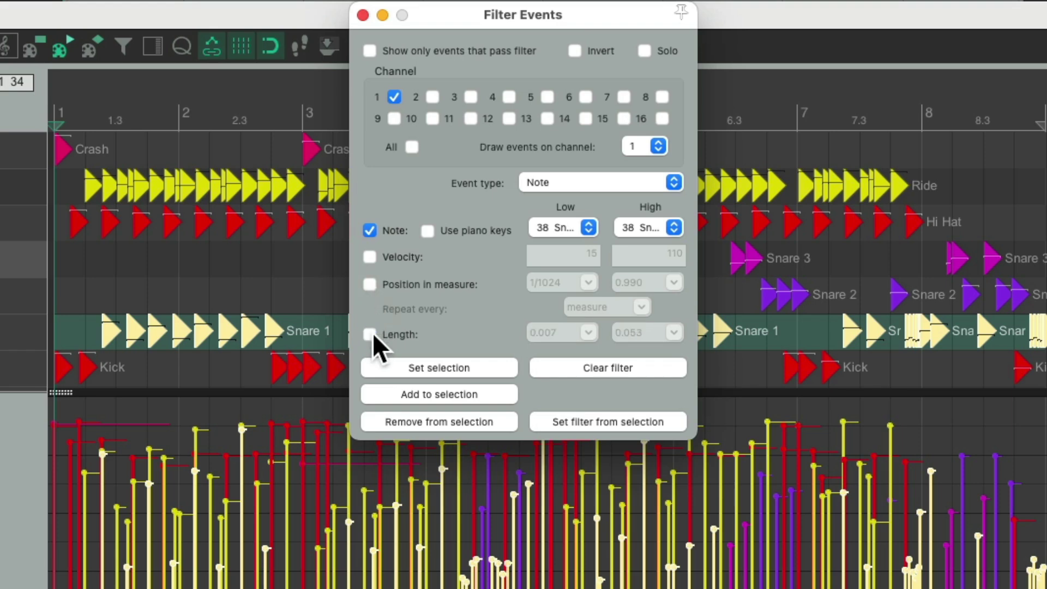
left_click(368, 51)
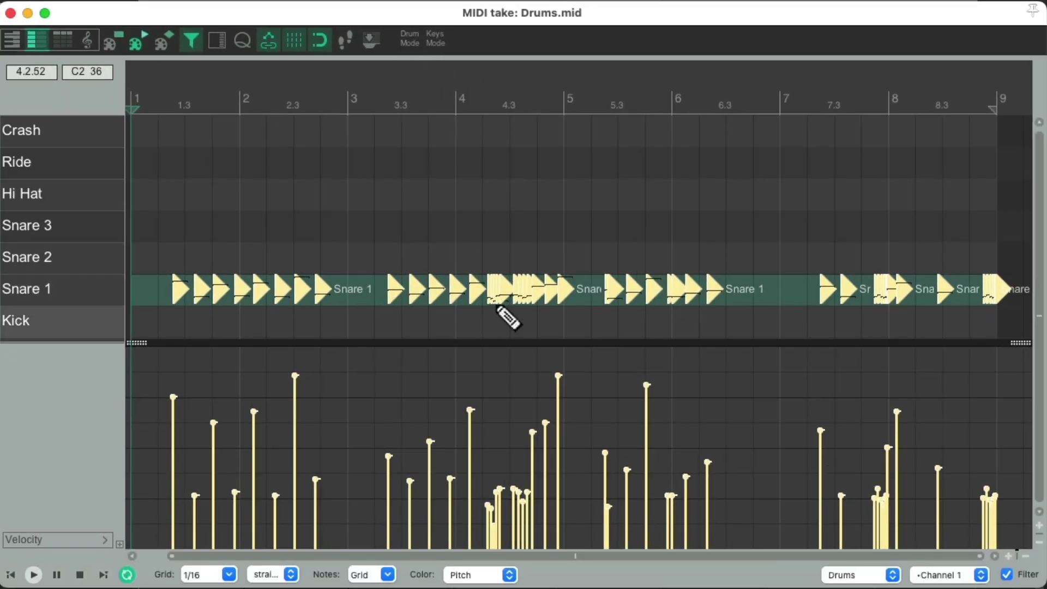
Step: Audition the isolated Snare 1 hits, try raising their velocities, then undo that change
key("space")
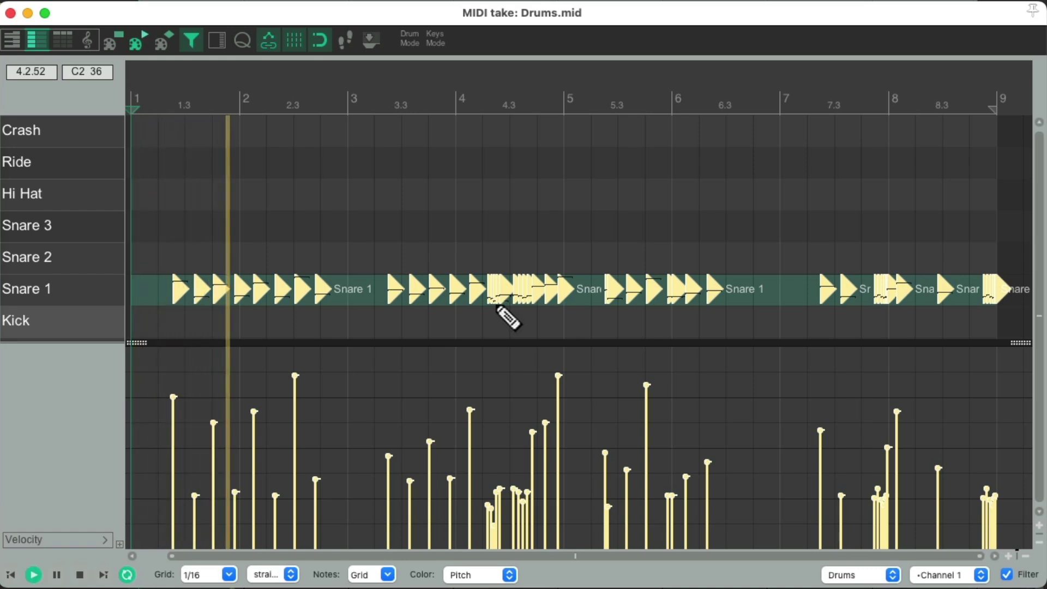
key("space")
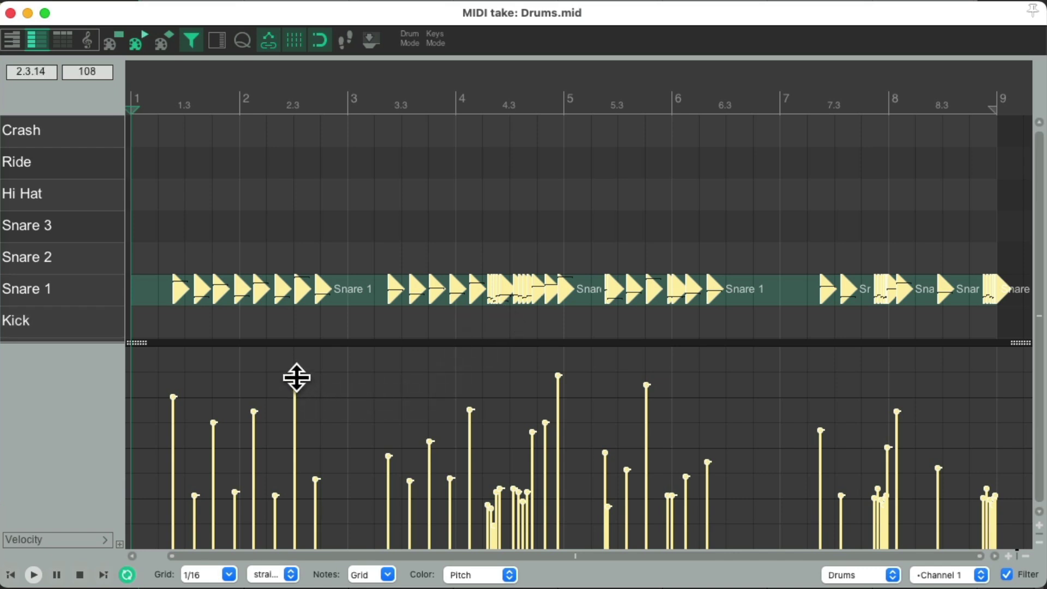
mouse_move(295, 376)
left_mouse_down()
mouse_move(294, 362)
mouse_move(293, 382)
left_mouse_up()
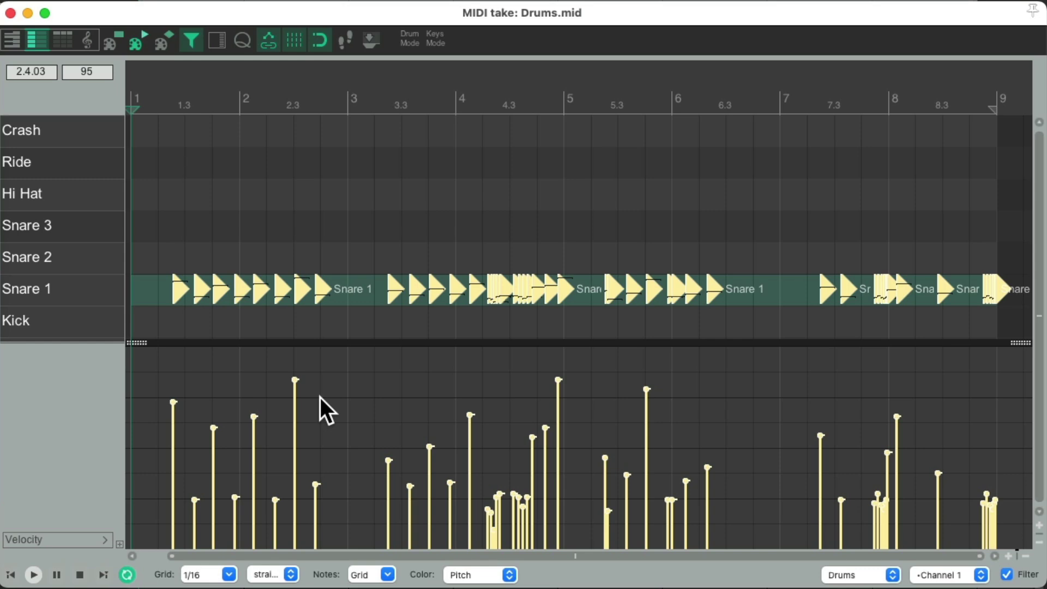
key("super+z")
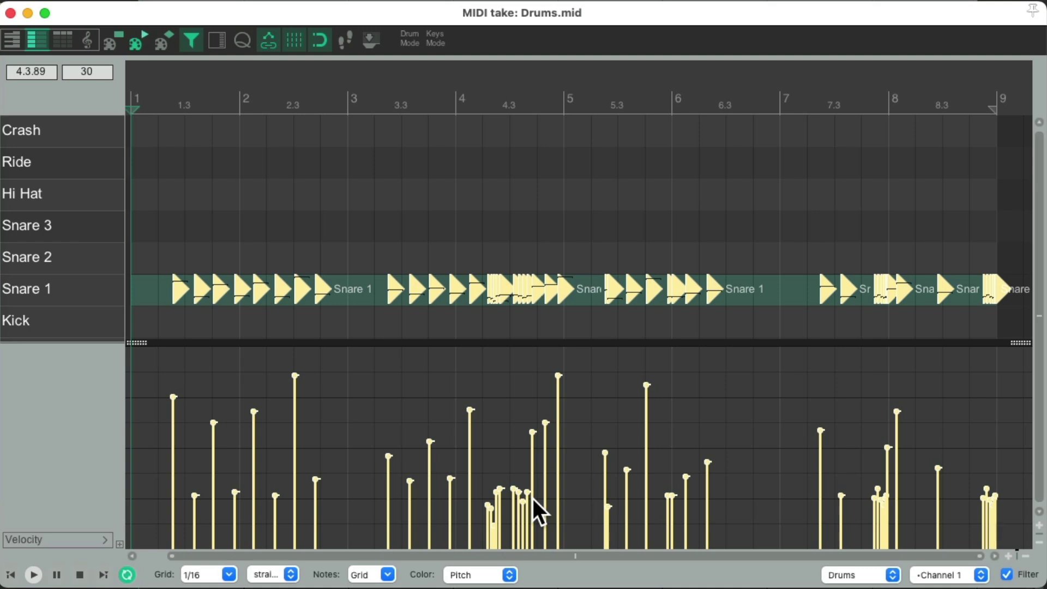
Step: Add 10 to every Snare 1 velocity through Event Properties
right_click(318, 281)
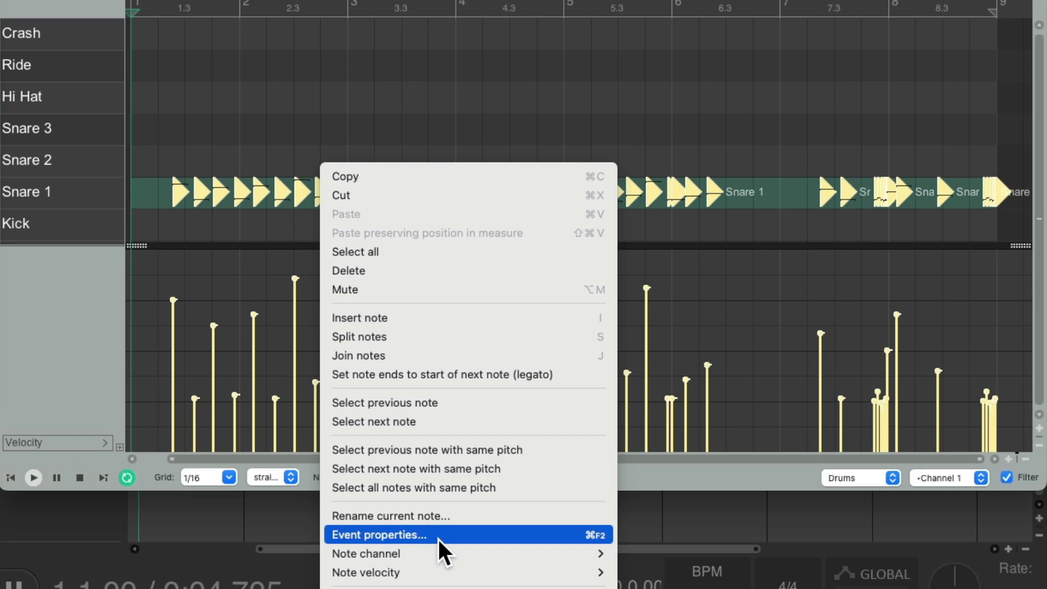
left_click(437, 536)
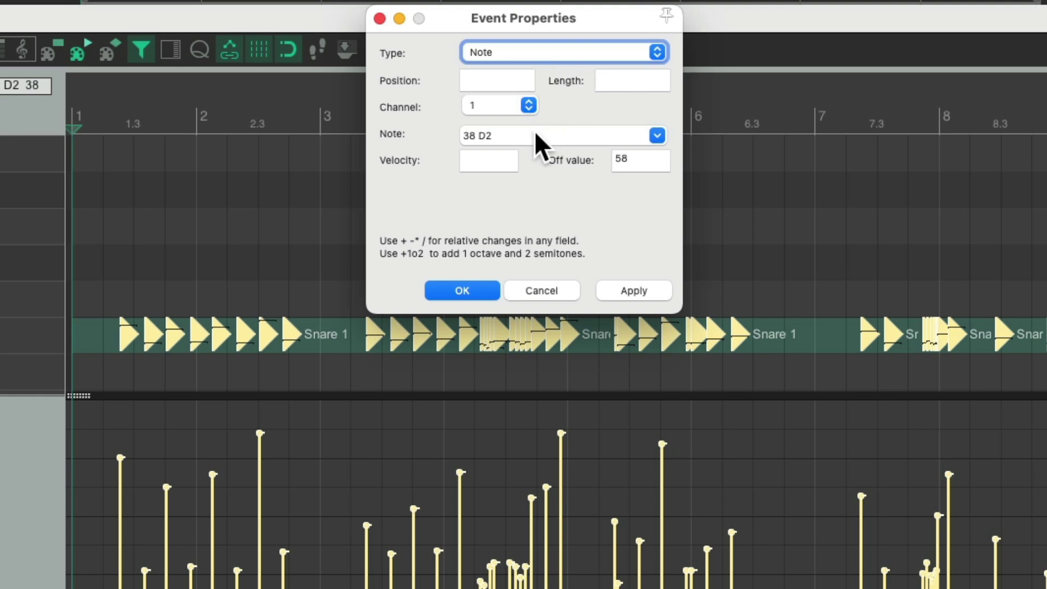
left_click(503, 159)
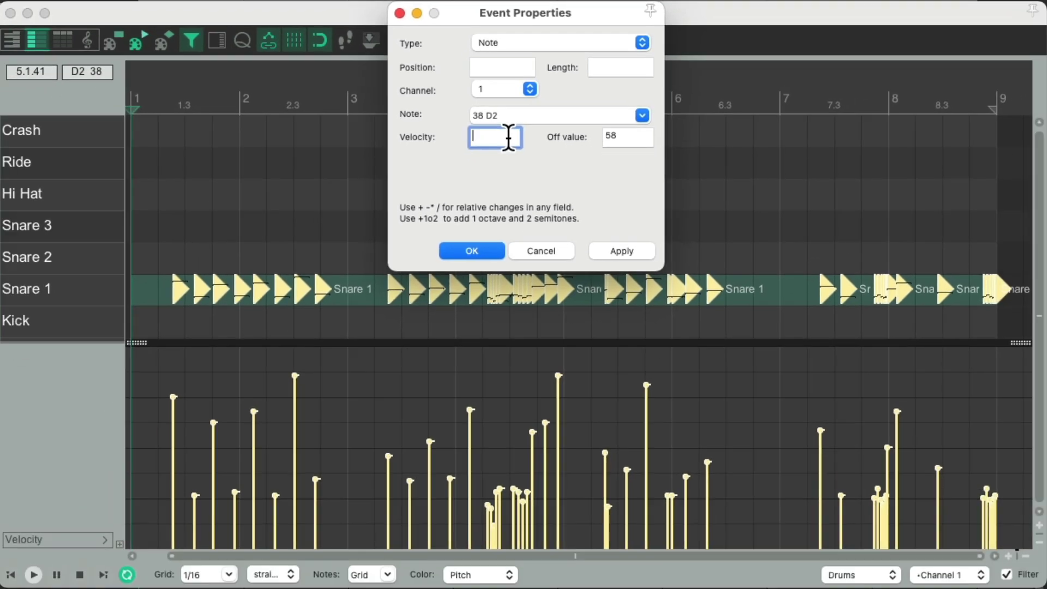
type("+10")
left_click(493, 250)
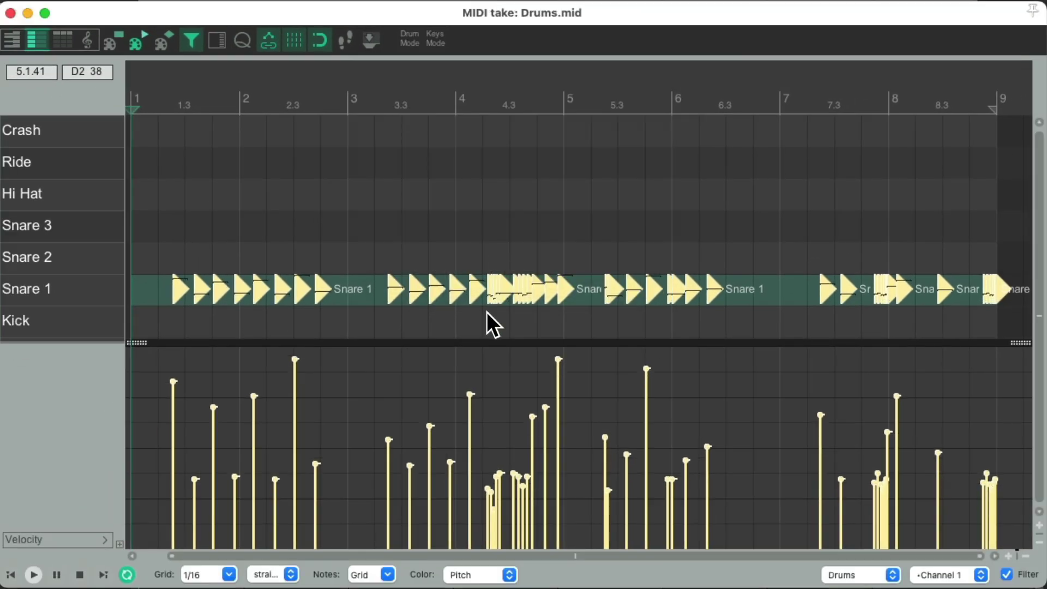
Step: Subtract the 10 back, then halve all Snare 1 velocities with /2
key("F2")
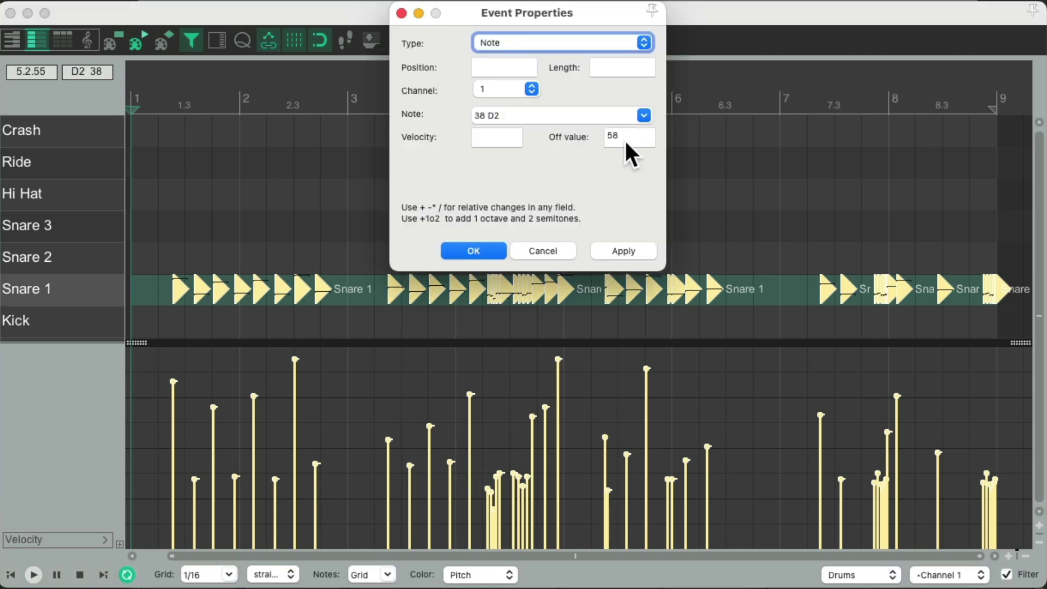
left_click(511, 137)
type("-10")
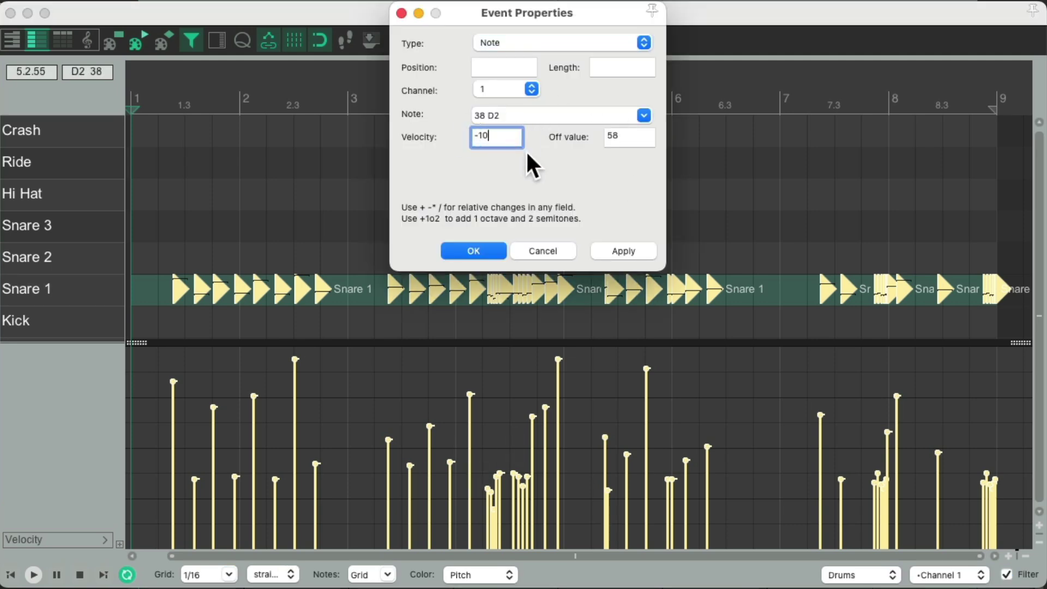
left_click(614, 251)
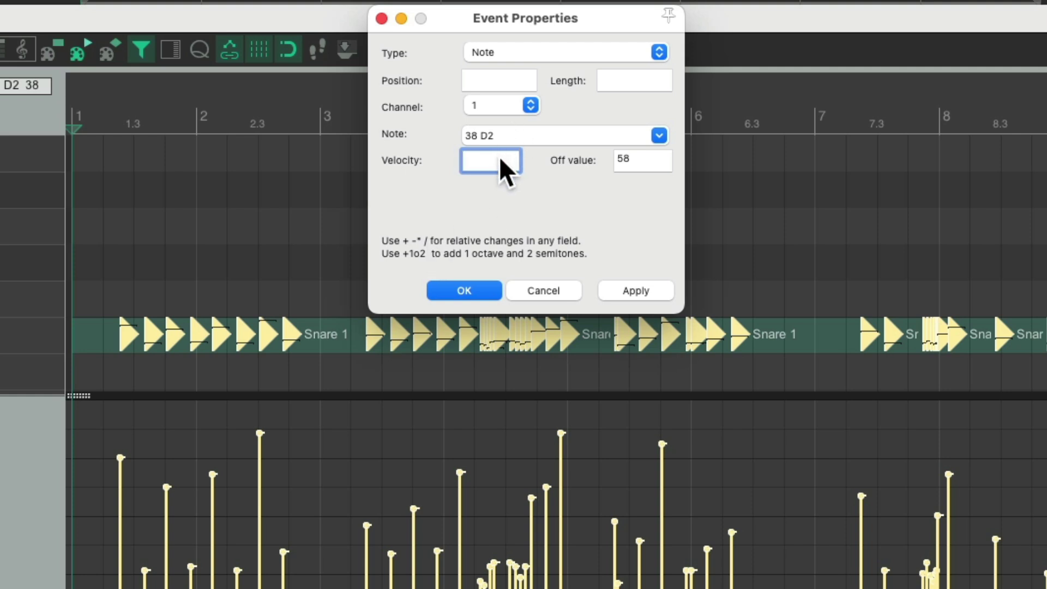
type("/2")
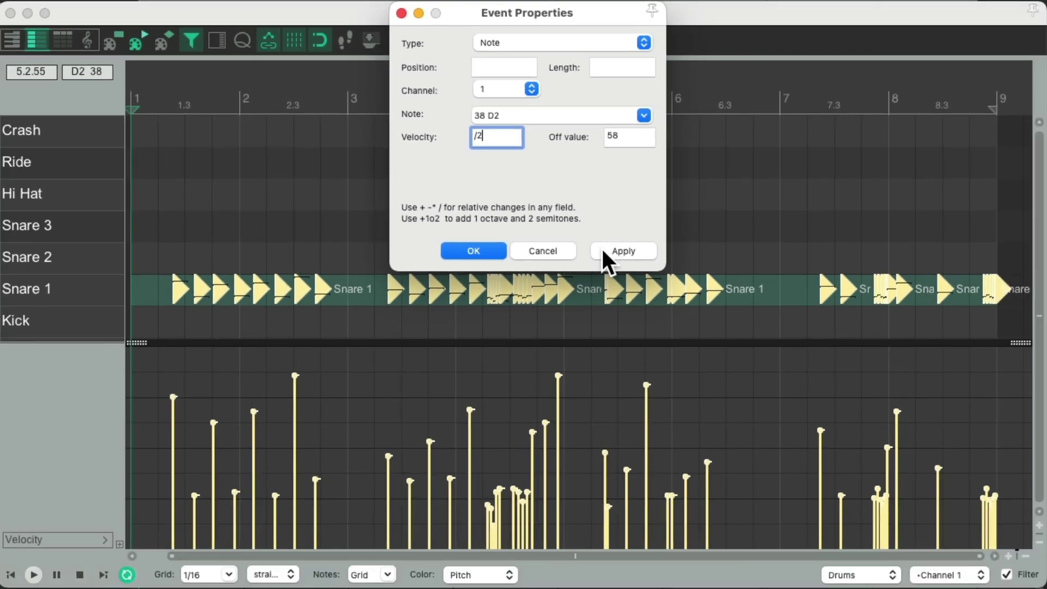
left_click(609, 287)
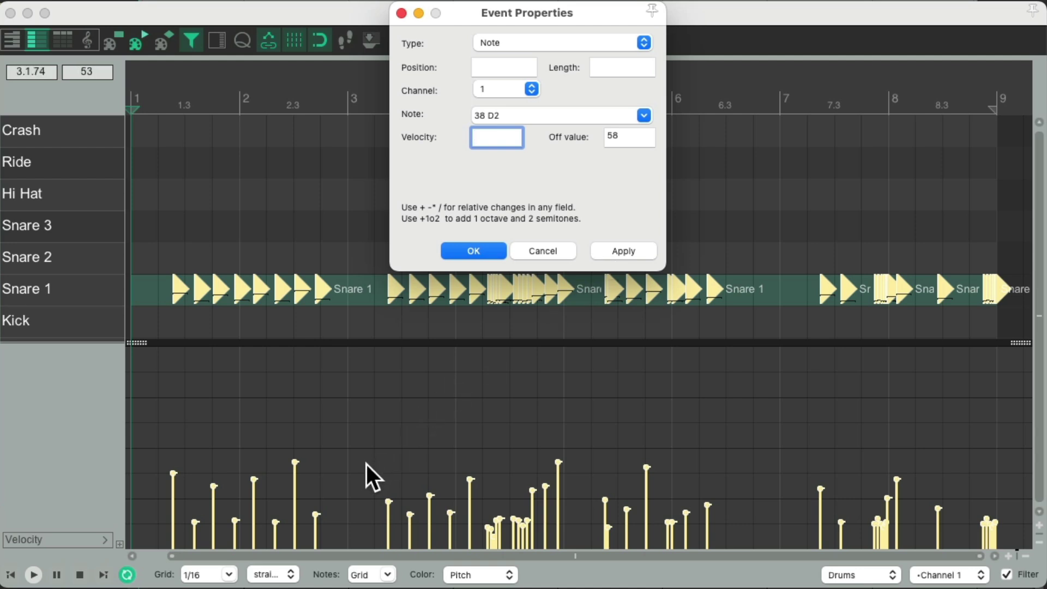
Step: Drag the Snare 1 velocities up and down during playback, then undo the lowering
left_click_drag(304, 467, 294, 381)
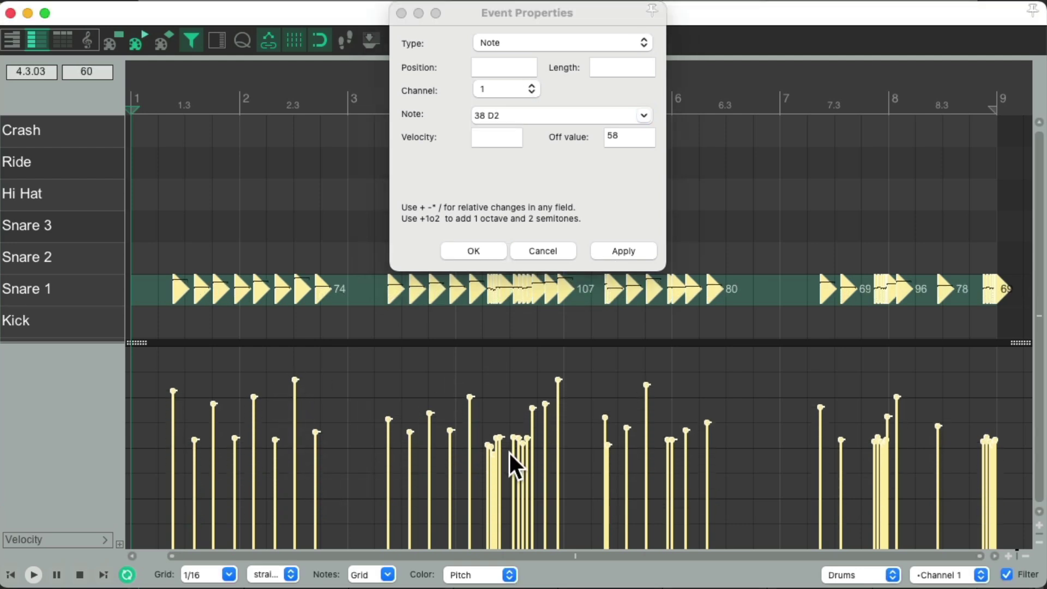
left_click_drag(509, 453, 510, 453)
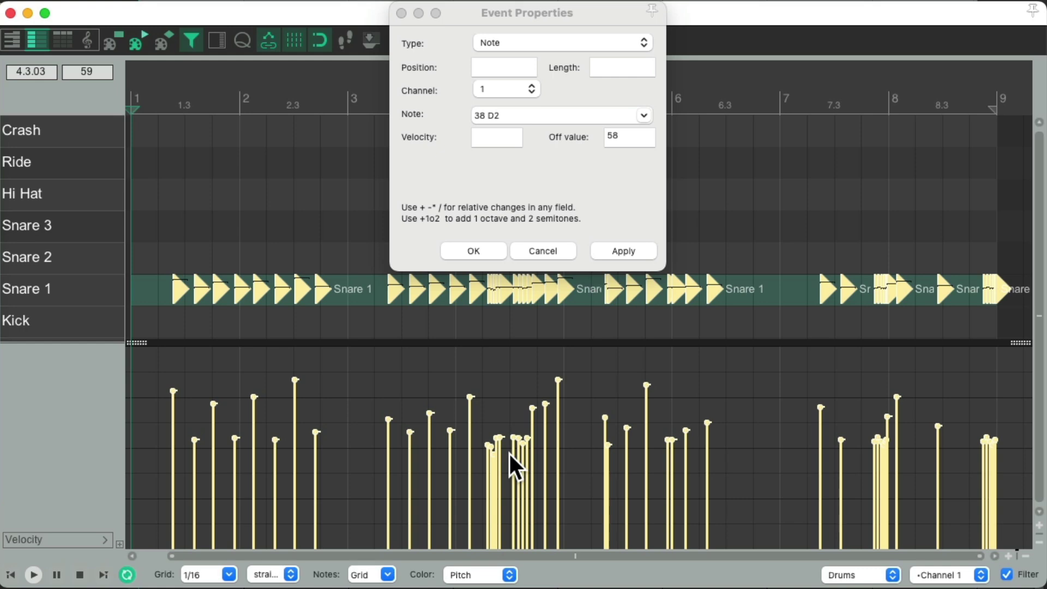
key("space")
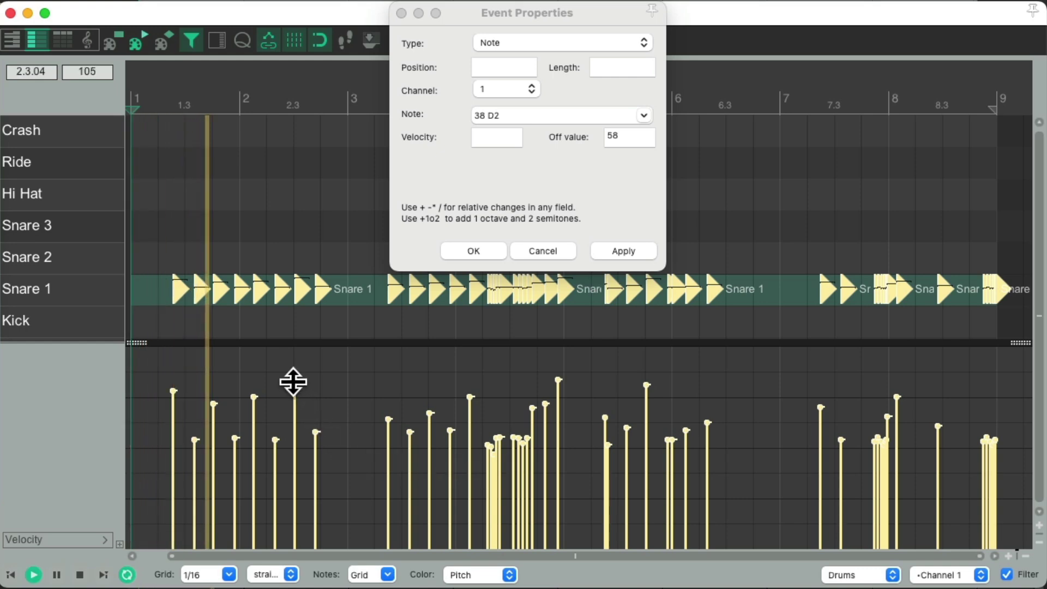
left_click_drag(293, 381, 293, 425)
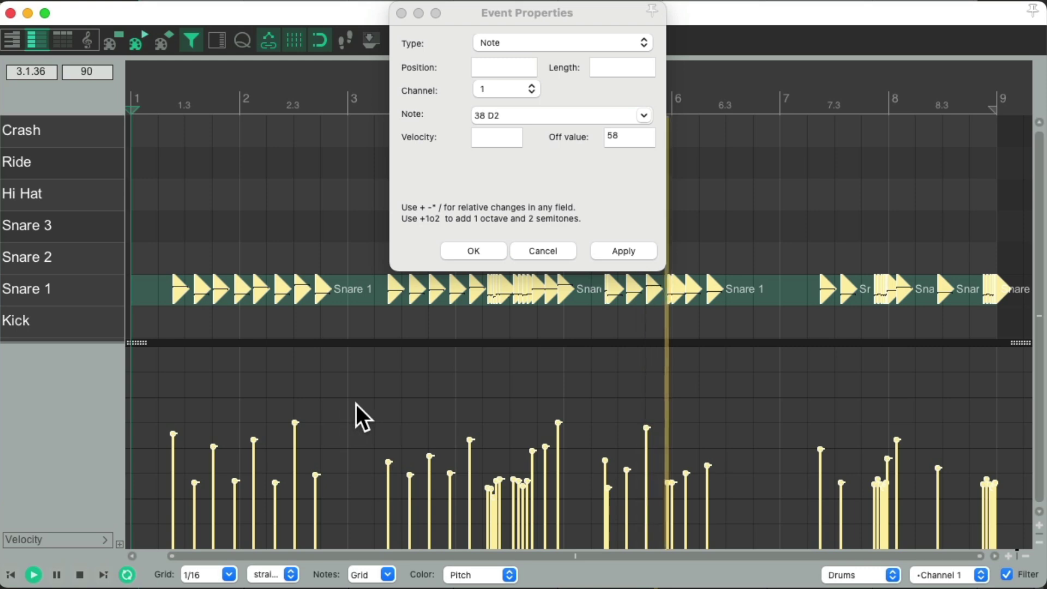
key("space")
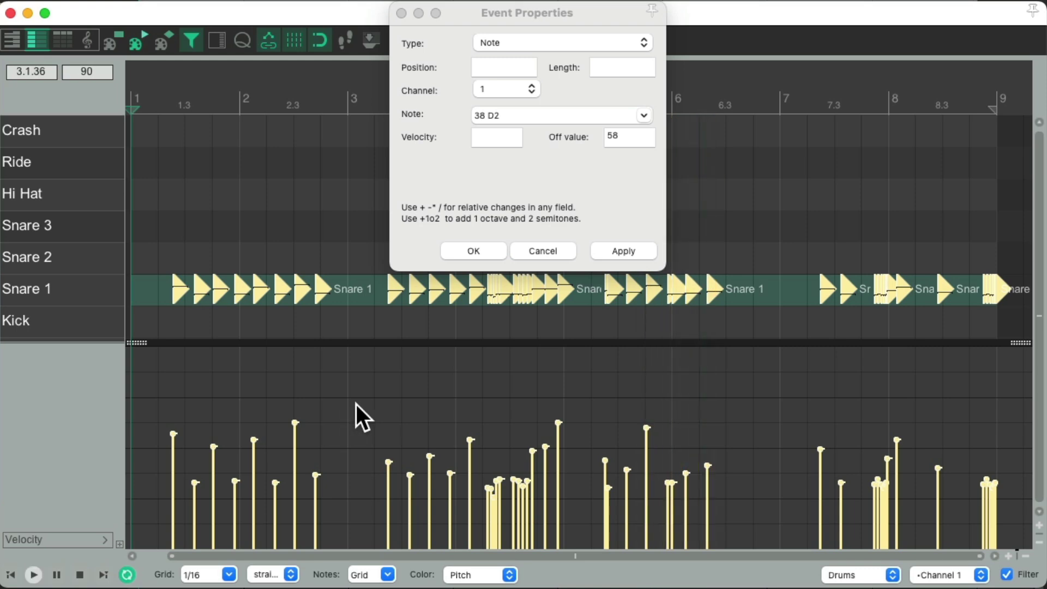
key("ctrl+z")
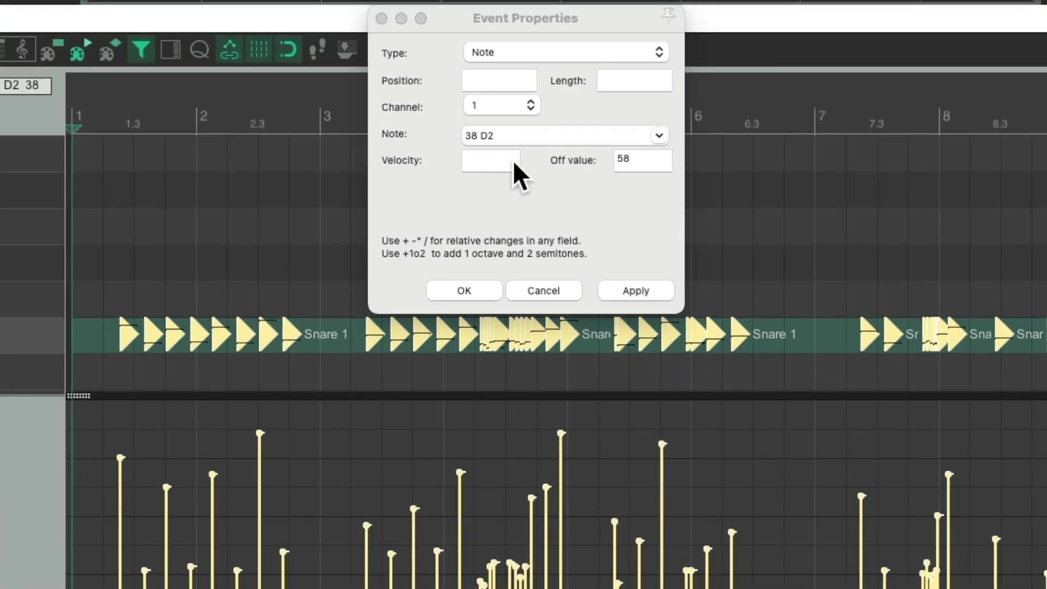
Step: Scale the Snare 1 velocities by 0.8 and fine-tune them by ear during playback
left_click(509, 136)
type("1.8")
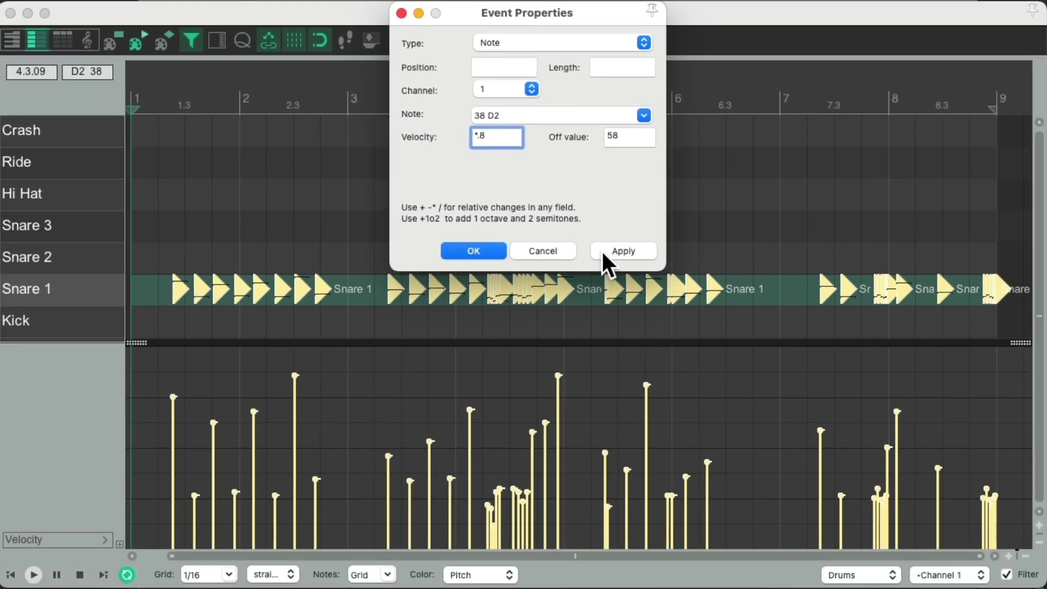
left_click(603, 252)
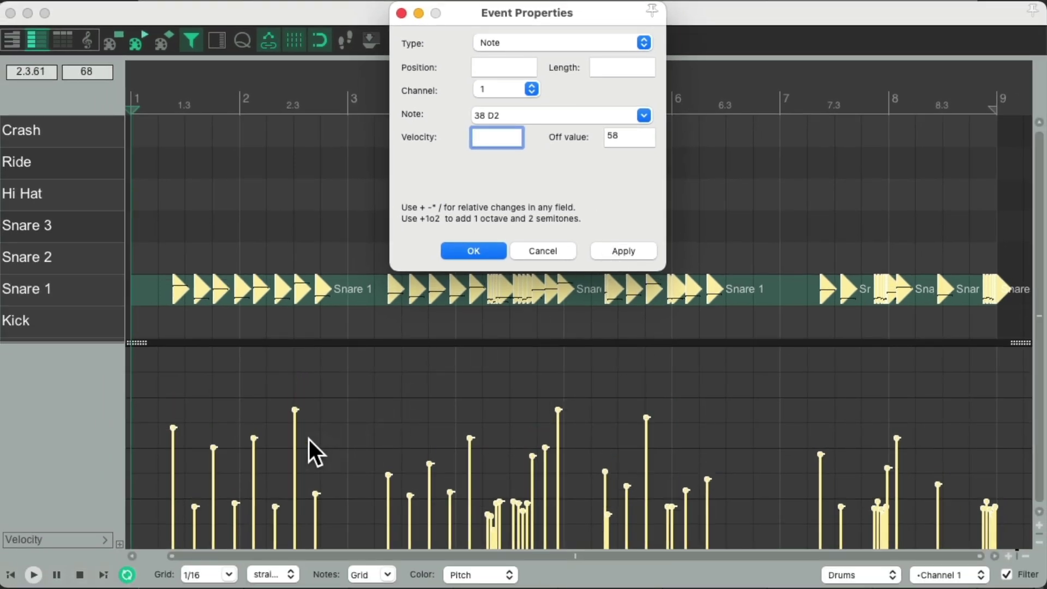
left_click(295, 407)
left_click_drag(295, 406, 296, 392)
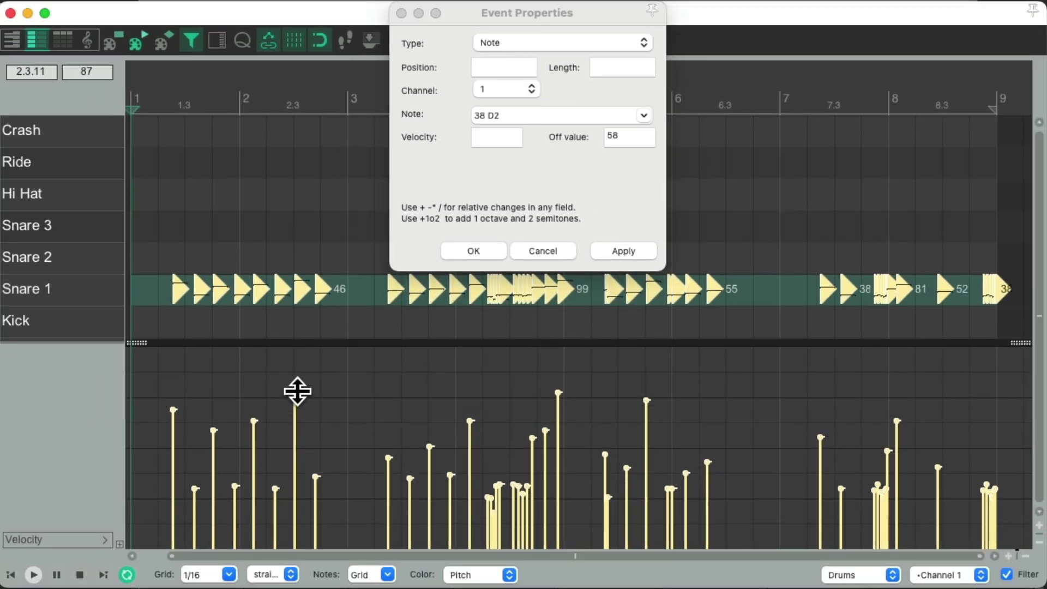
key("space")
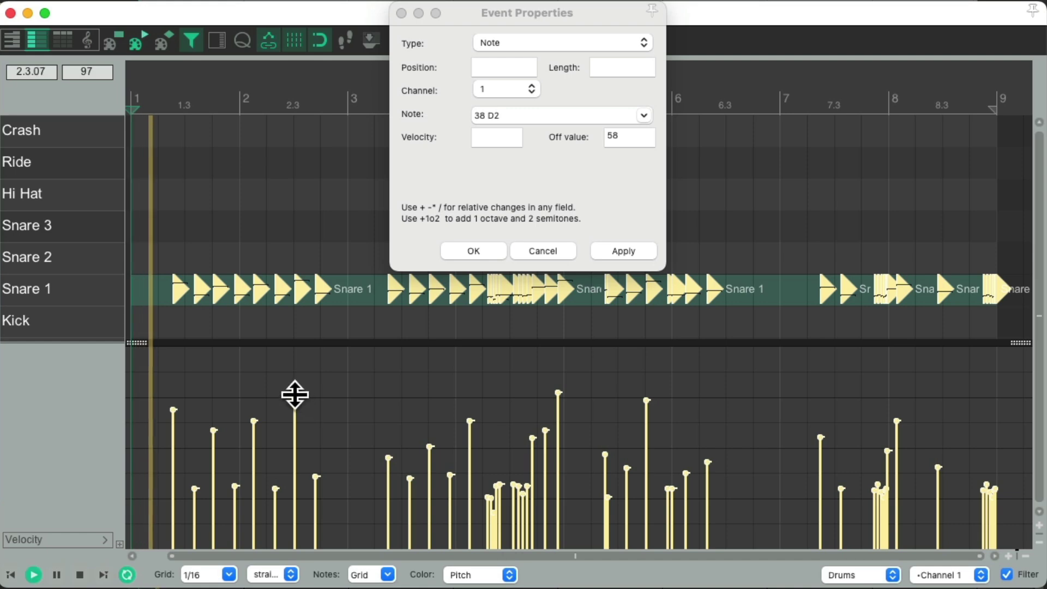
left_click_drag(297, 397, 289, 413)
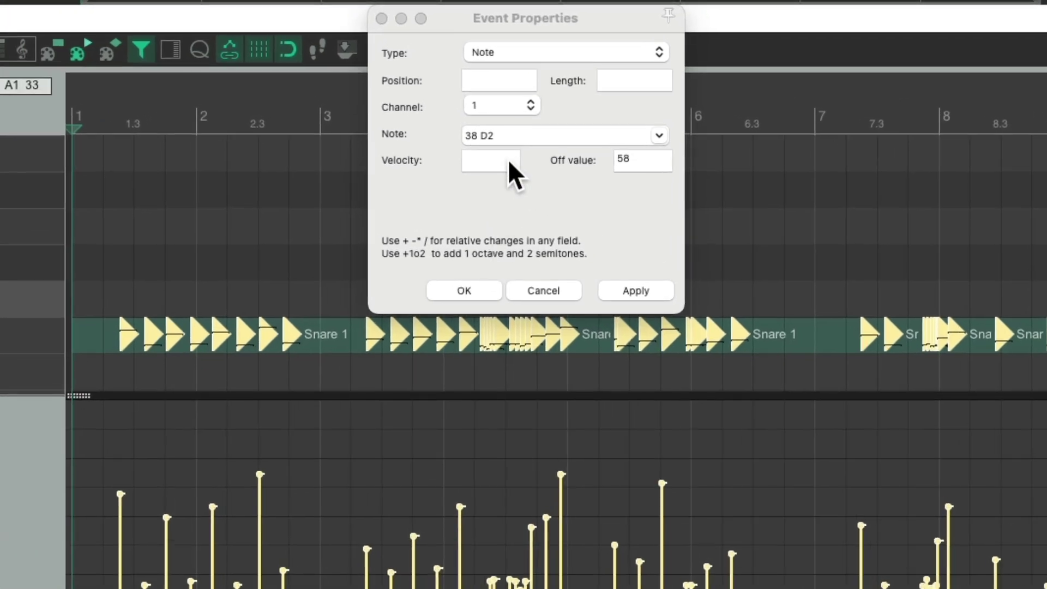
Step: Scale Snare 1 velocities by *.8 again, adjust them while listening, and close Event Properties with OK
left_click(509, 159)
type("*.8")
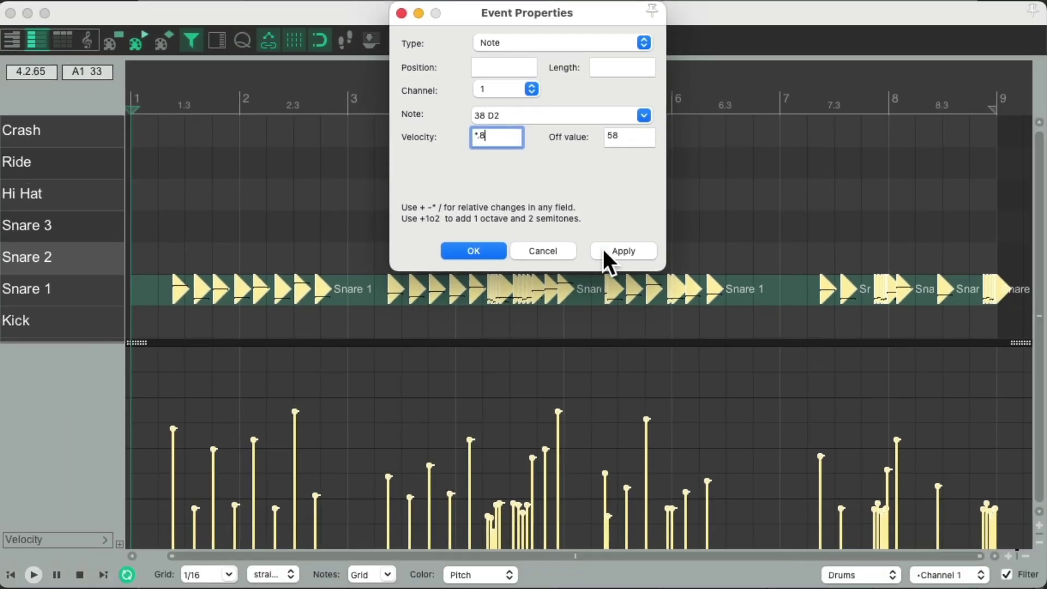
left_click(618, 291)
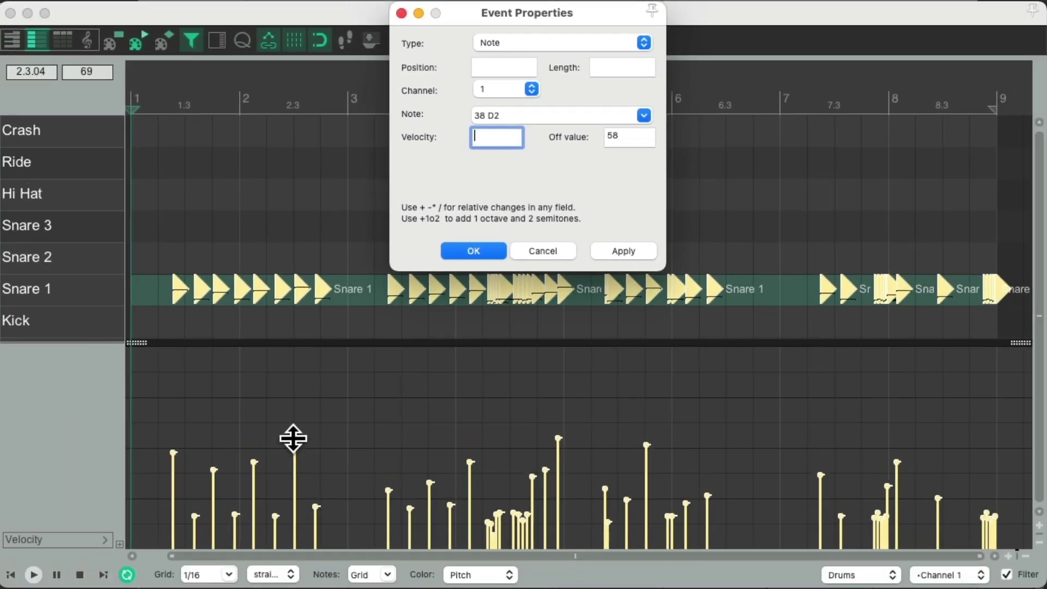
left_click_drag(292, 437, 295, 430)
key("space")
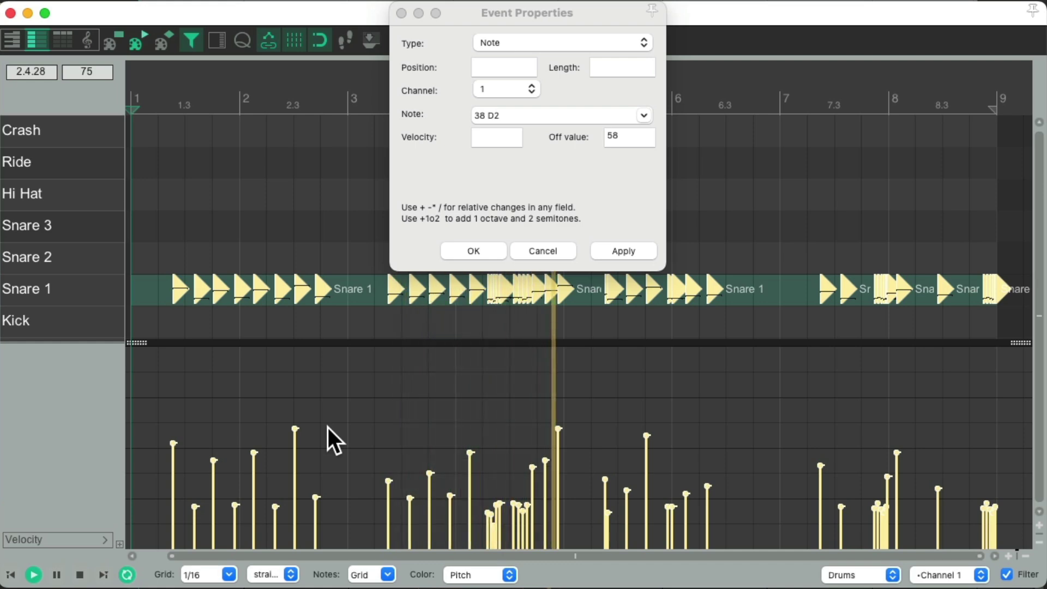
key("space")
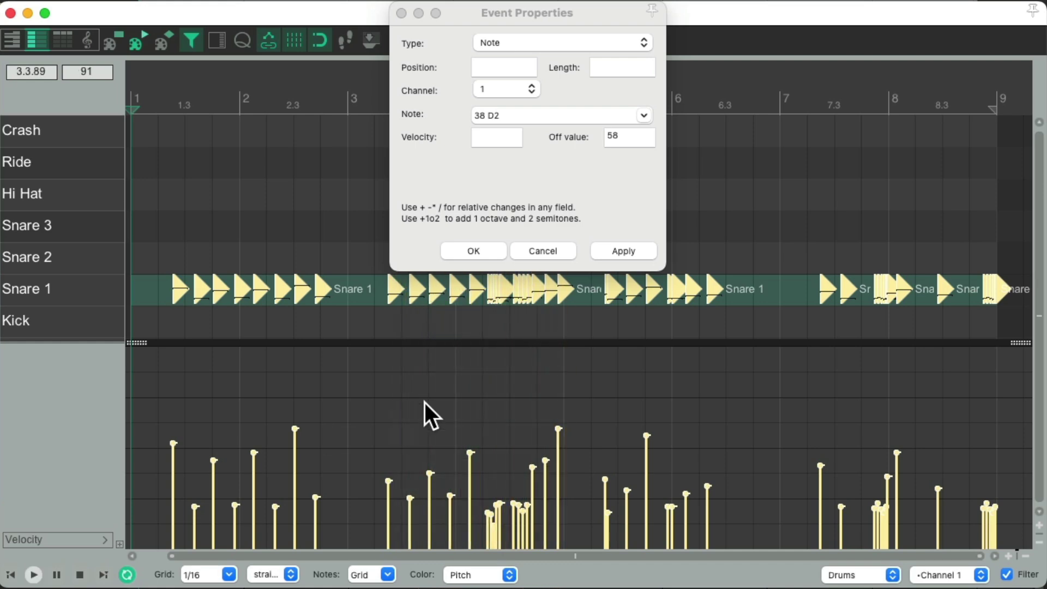
left_click(479, 249)
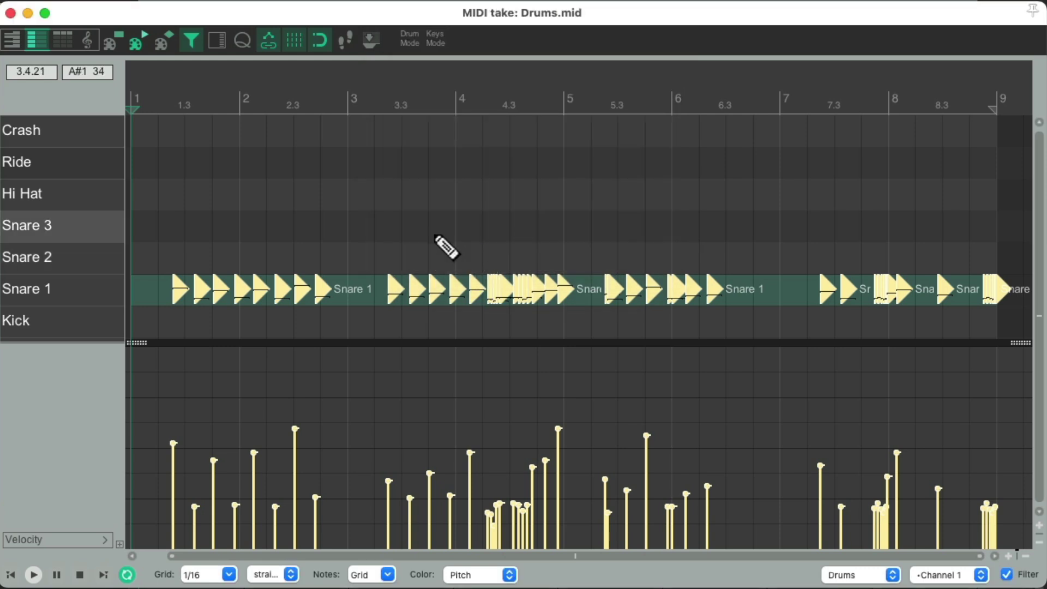
Step: Replace the snare filter with one built from the Kick notes (note 36), ignoring length, position and velocity
key("super+f")
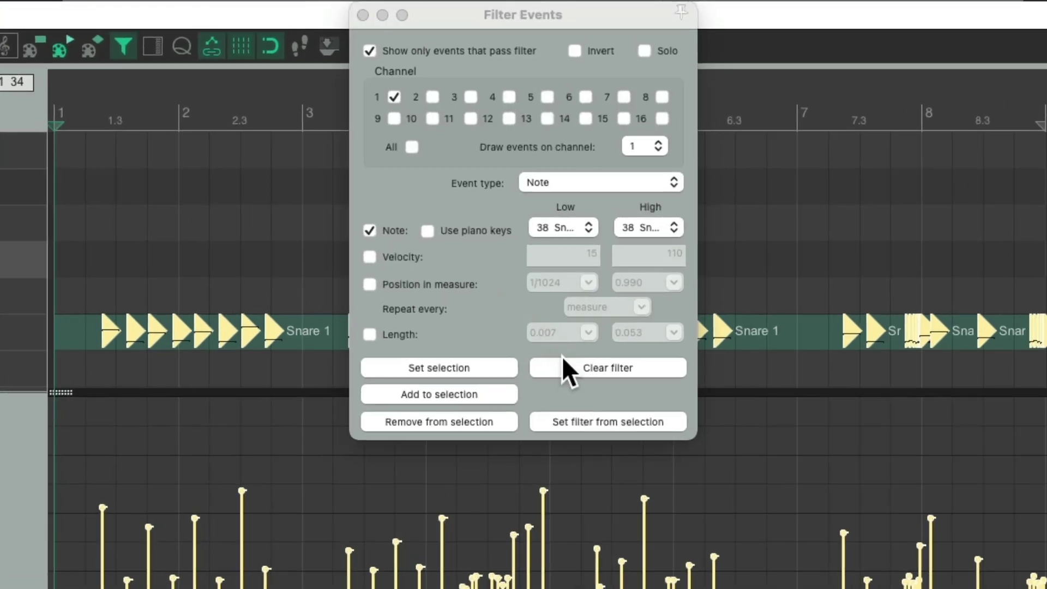
left_click(559, 368)
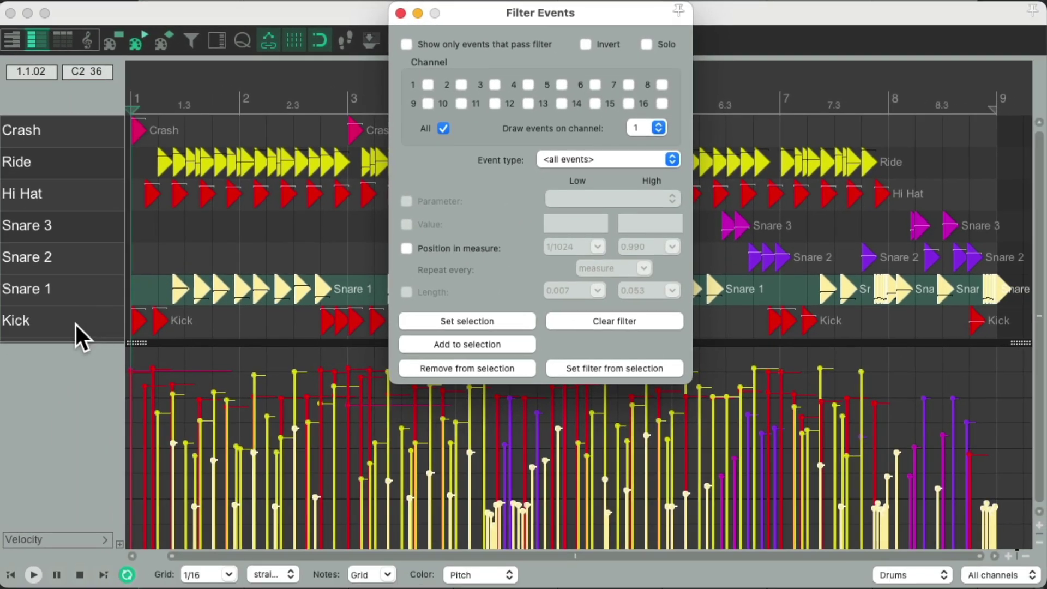
left_click(77, 325)
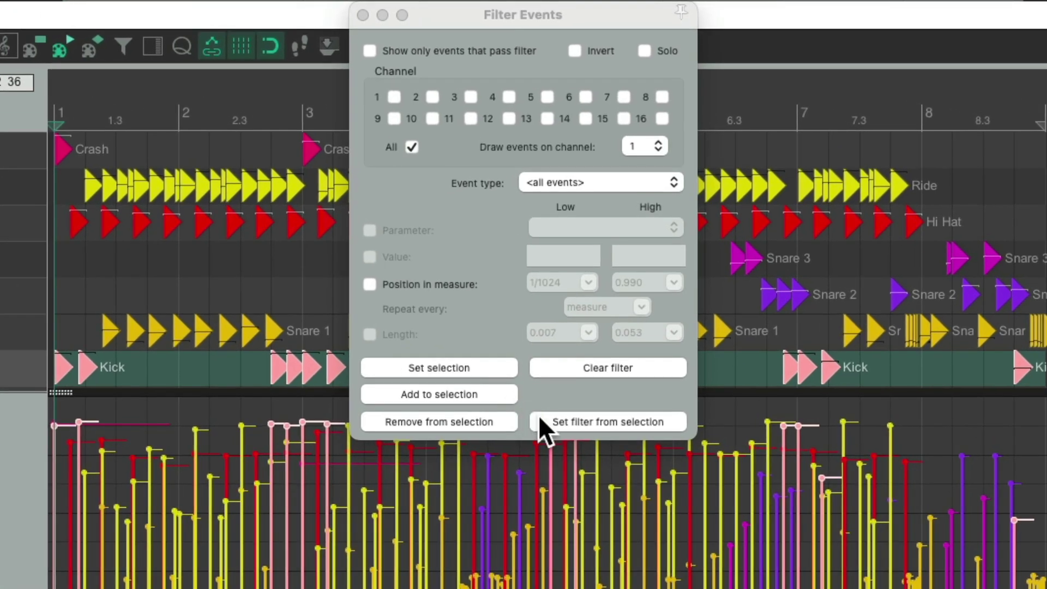
left_click(540, 421)
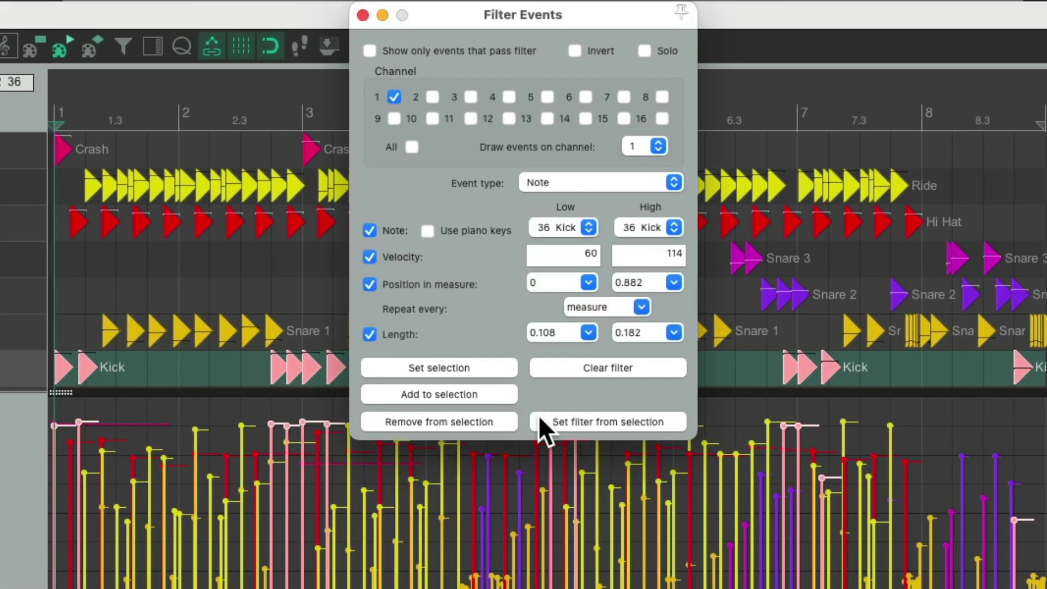
left_click(369, 334)
left_click(369, 285)
left_click(369, 256)
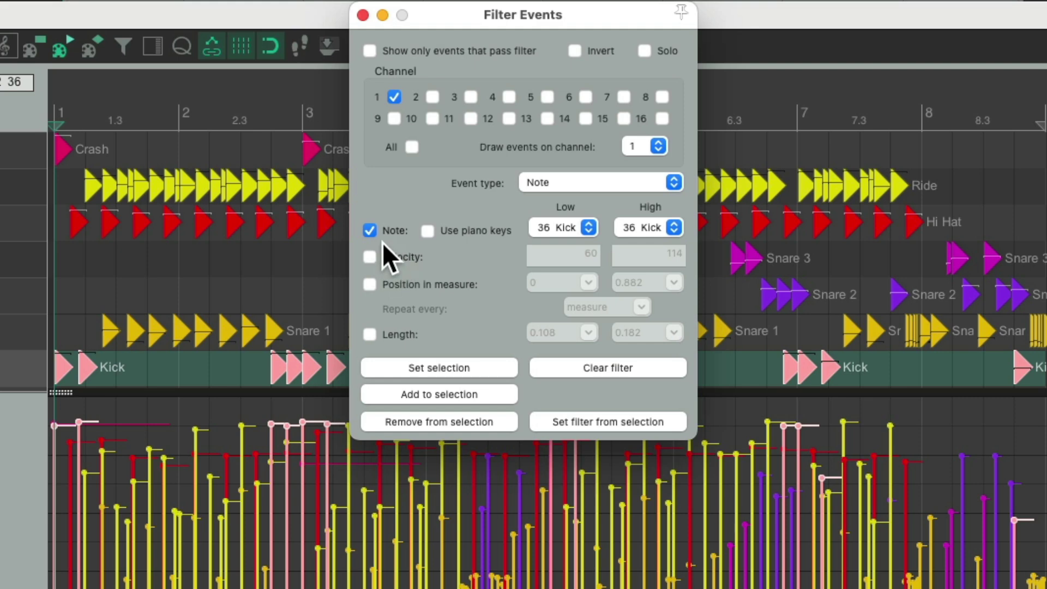
left_click(369, 51)
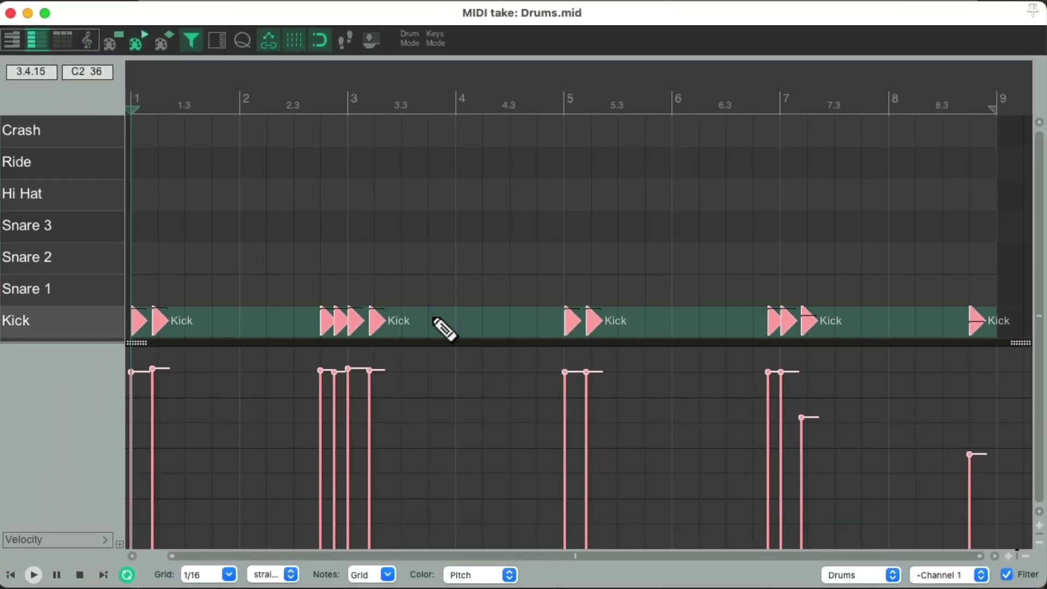
Step: Audition the Kick hits, briefly soloing the filtered events, then turn soloing off
key("space")
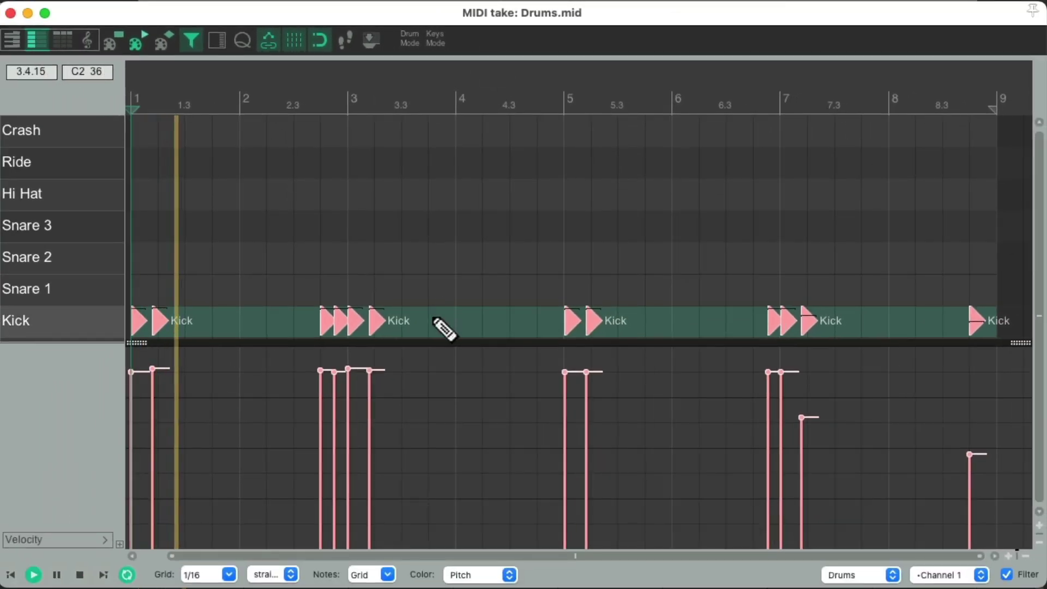
key("space")
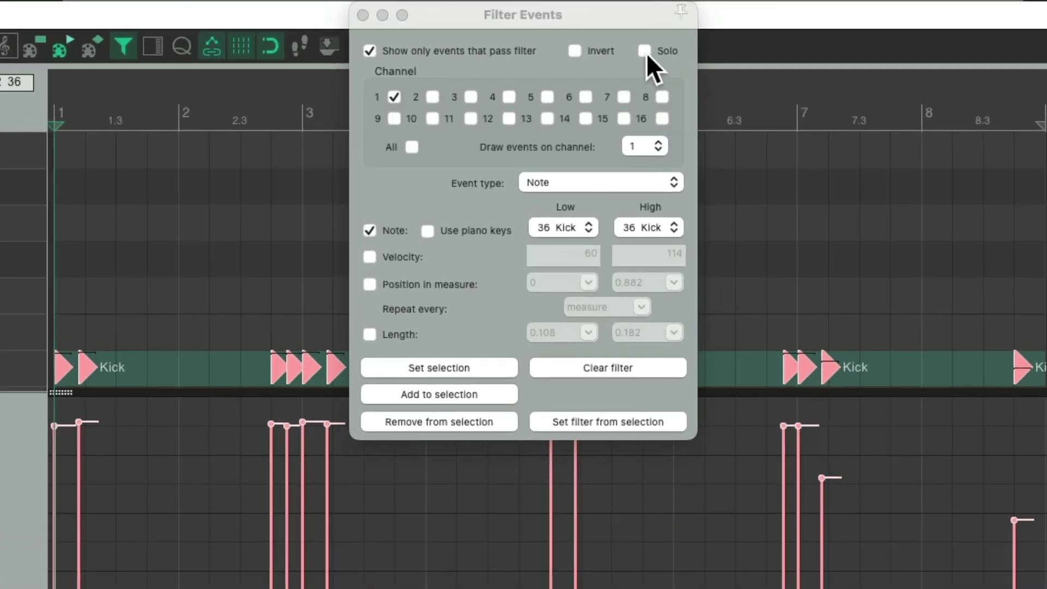
left_click(644, 50)
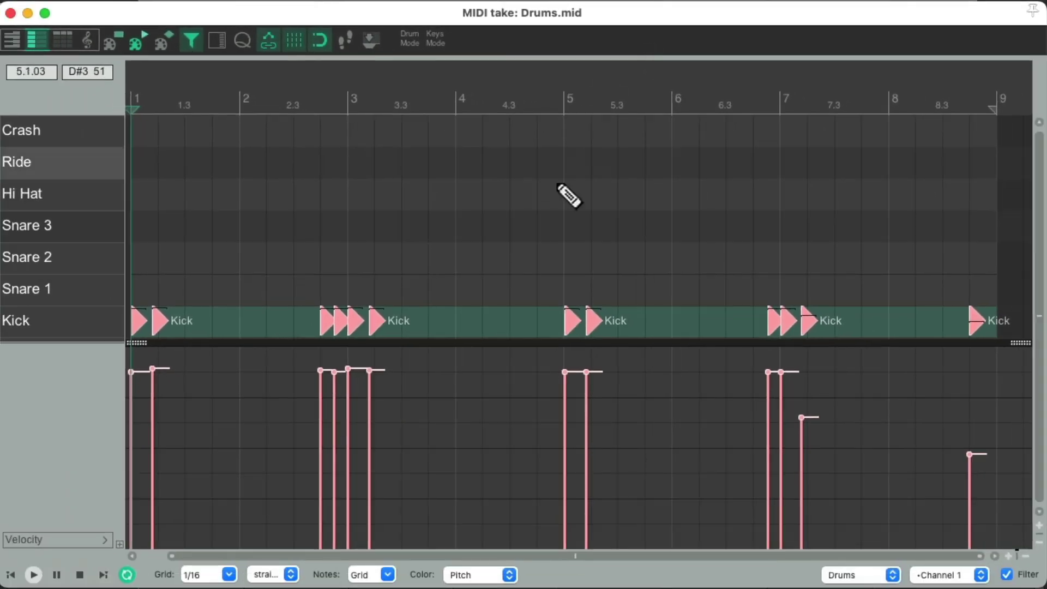
key("space")
key("space")
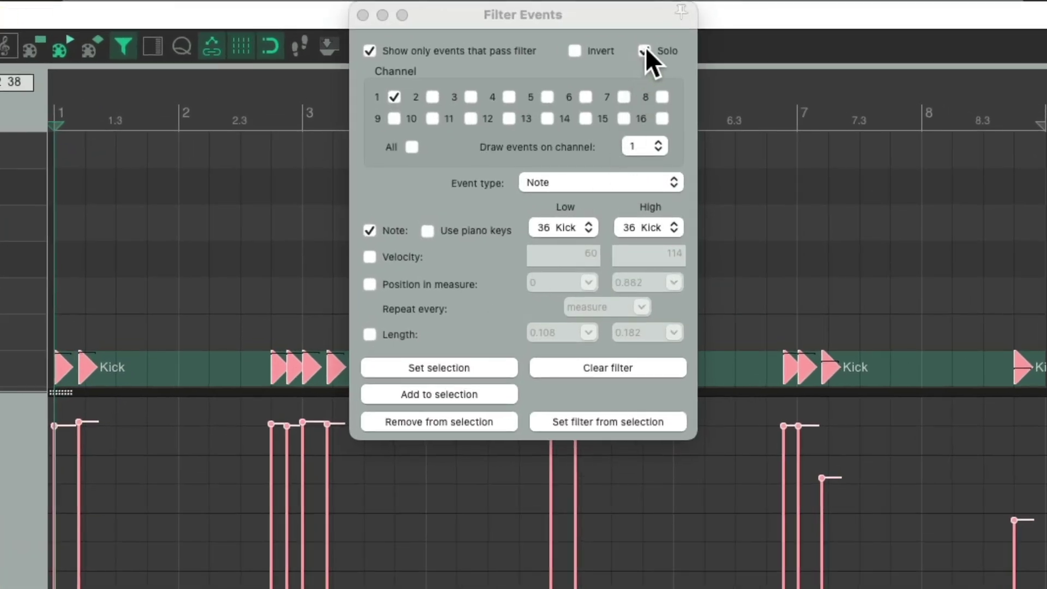
left_click(643, 42)
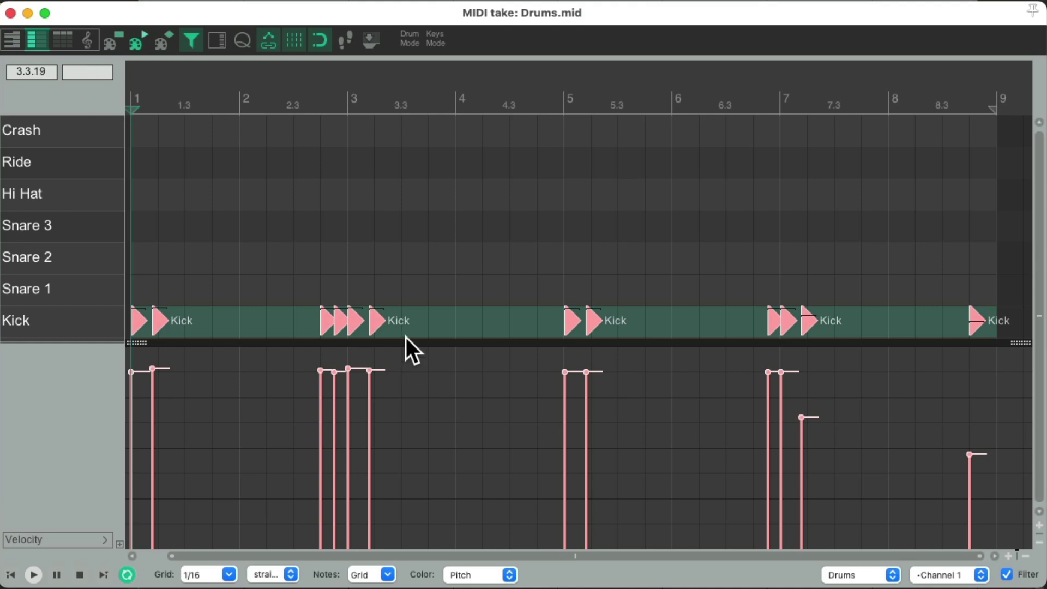
Step: Try lowering all Kick velocities during playback, then undo it
key("space")
left_click_drag(357, 369, 353, 388)
key("space")
key("super+z")
Step: Halve the Kick velocities with /2 in Event Properties and play them back
right_click(376, 323)
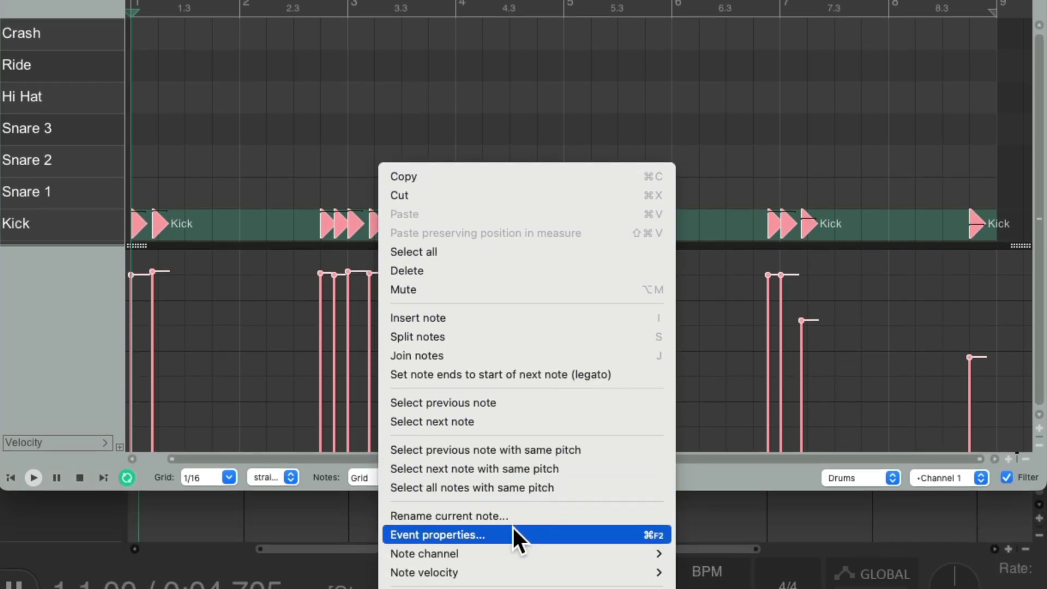
left_click(511, 526)
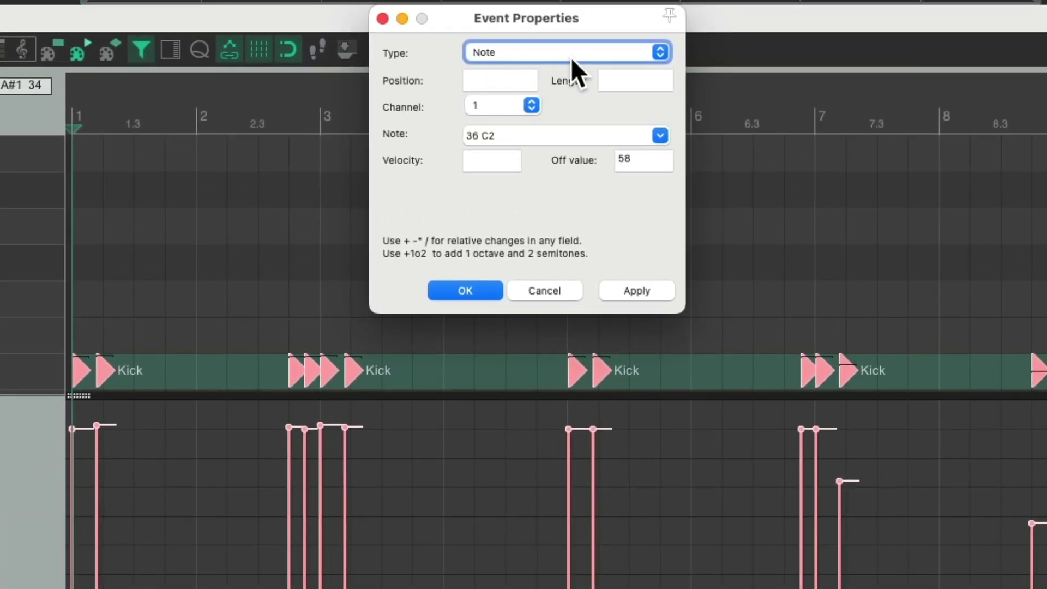
left_click(508, 157)
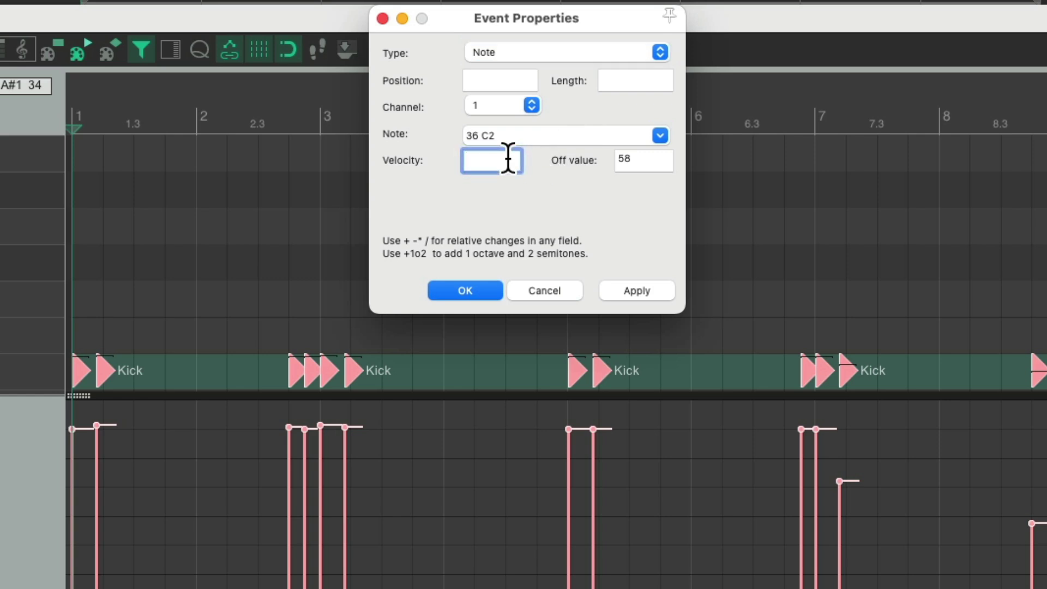
type("/2")
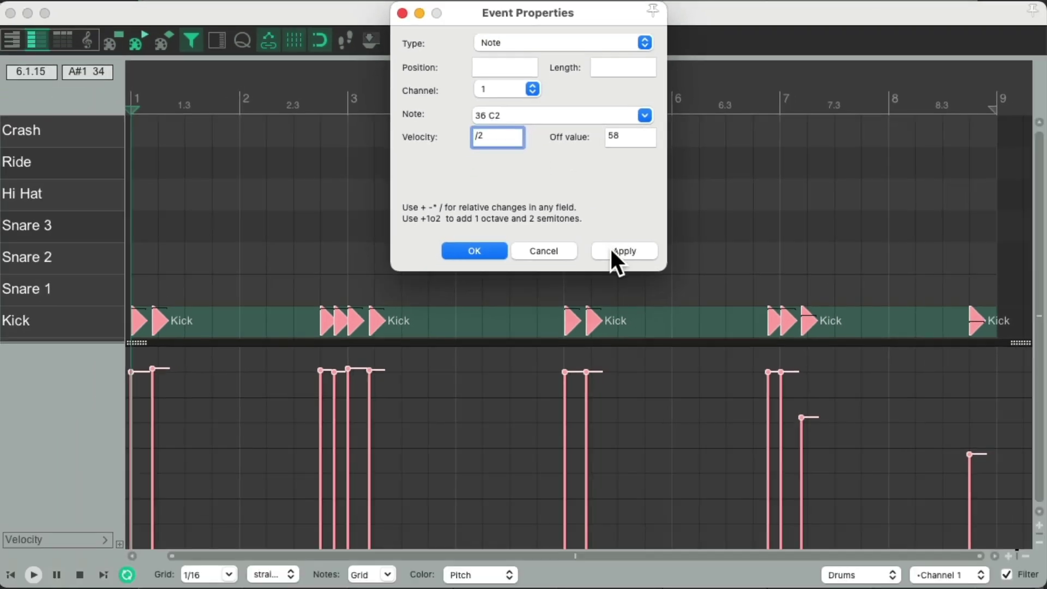
left_click(618, 279)
left_click(469, 276)
key("space")
Step: Adjust all Kick velocities together by ear, raising then slightly lowering them
left_click_drag(150, 460, 152, 423)
key("space")
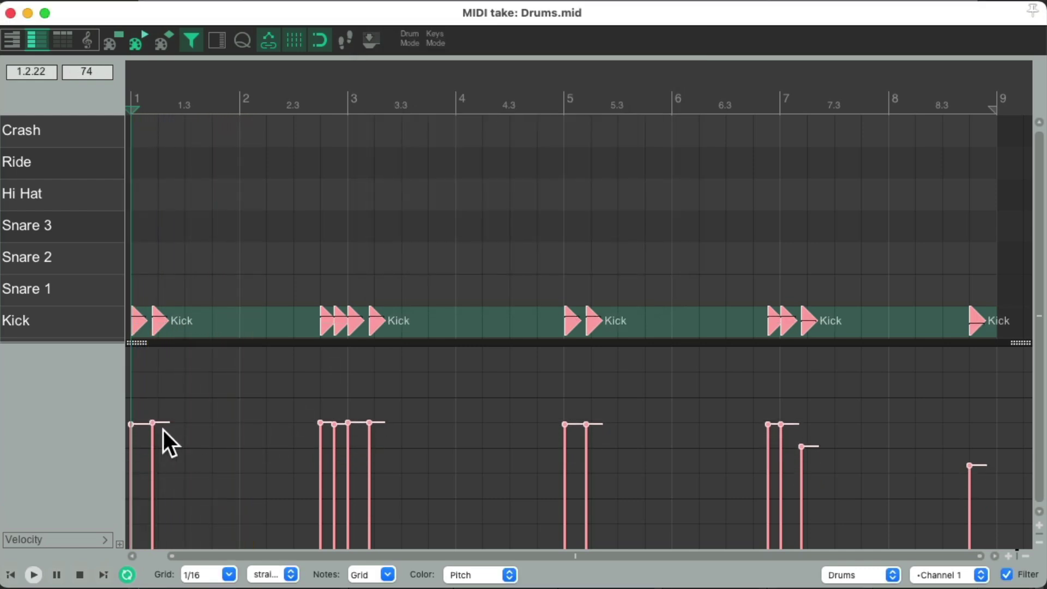
key("space")
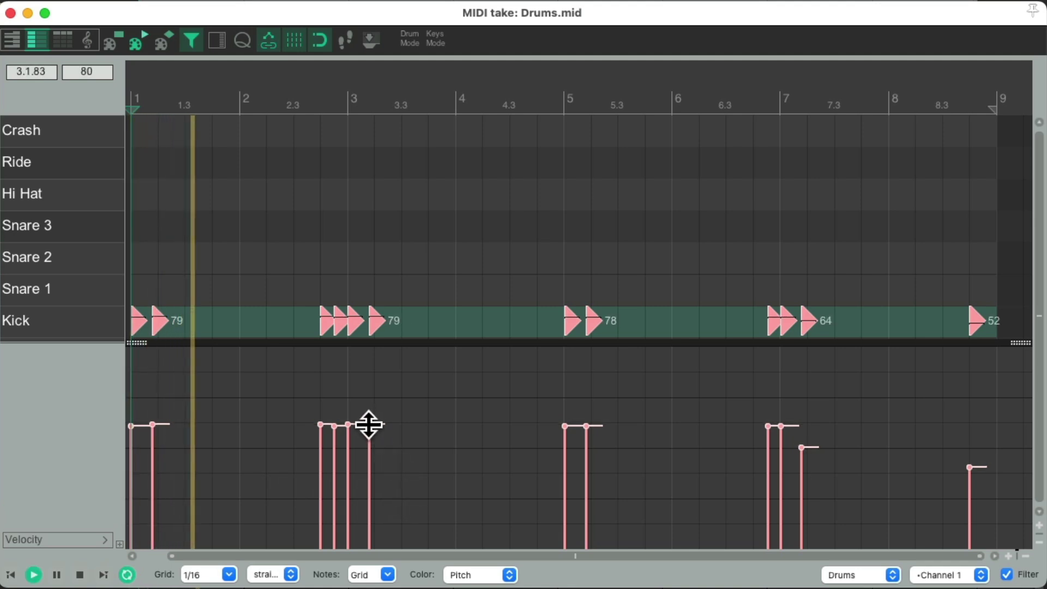
left_click_drag(369, 423, 369, 440)
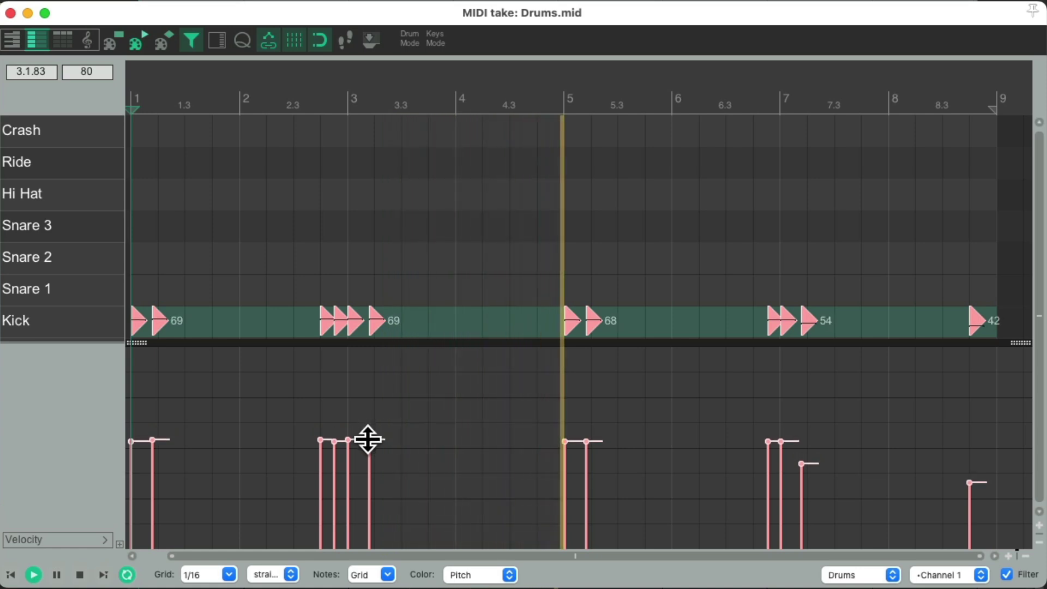
left_click_drag(368, 439, 368, 438)
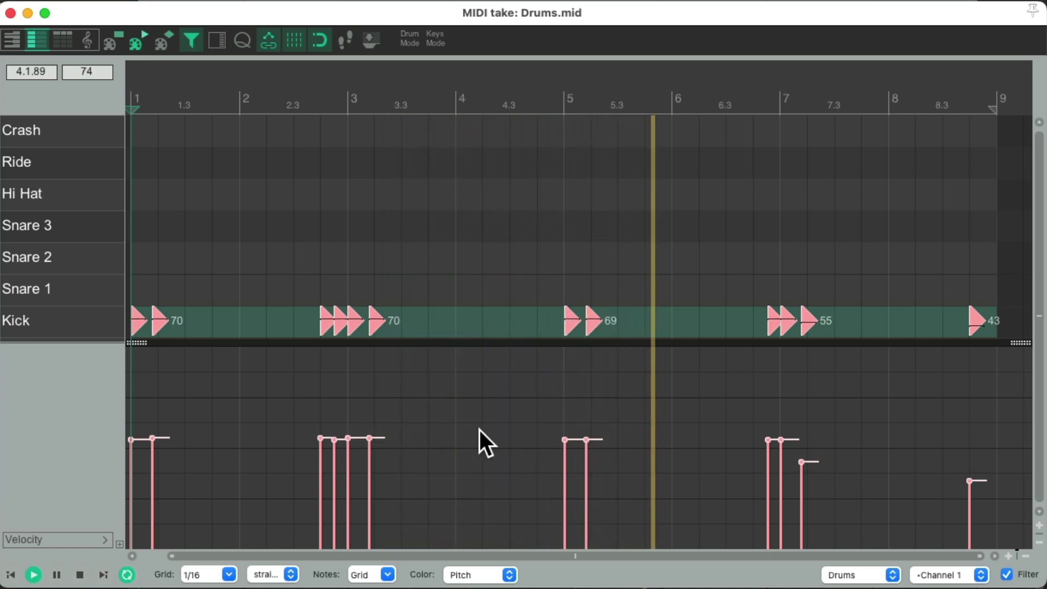
key("space")
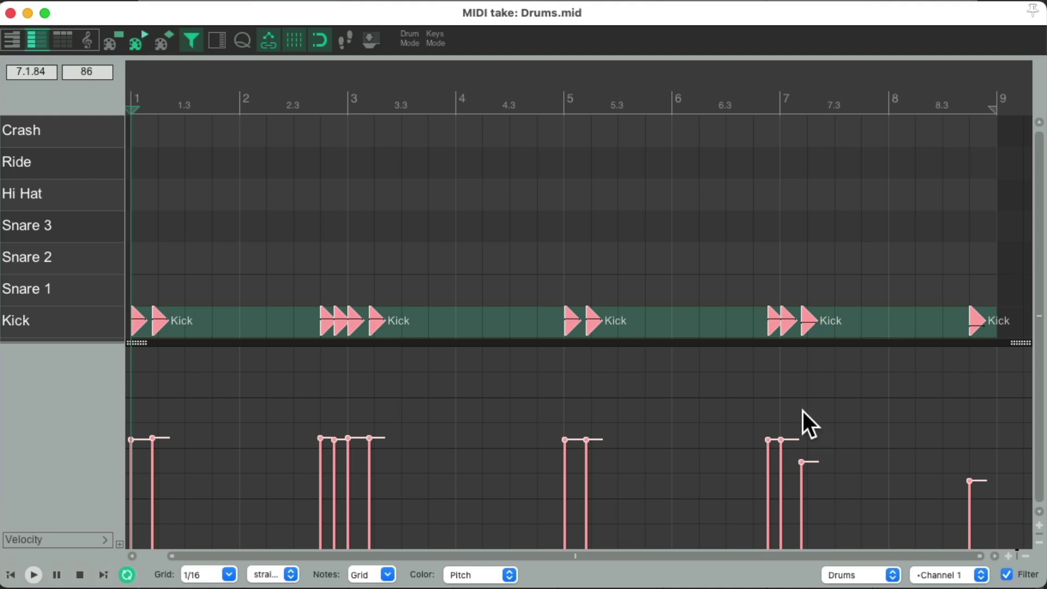
Step: Set the last two kicks individually: bar 7.2 hit to 57 and the final hit to 59
left_click_drag(794, 407, 984, 507)
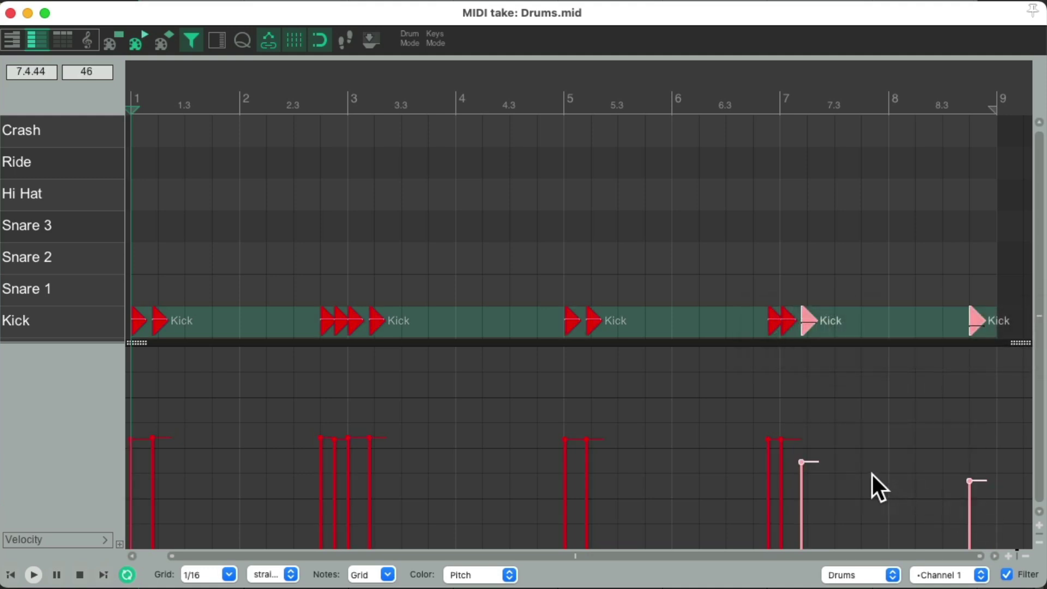
left_click_drag(812, 462, 813, 446)
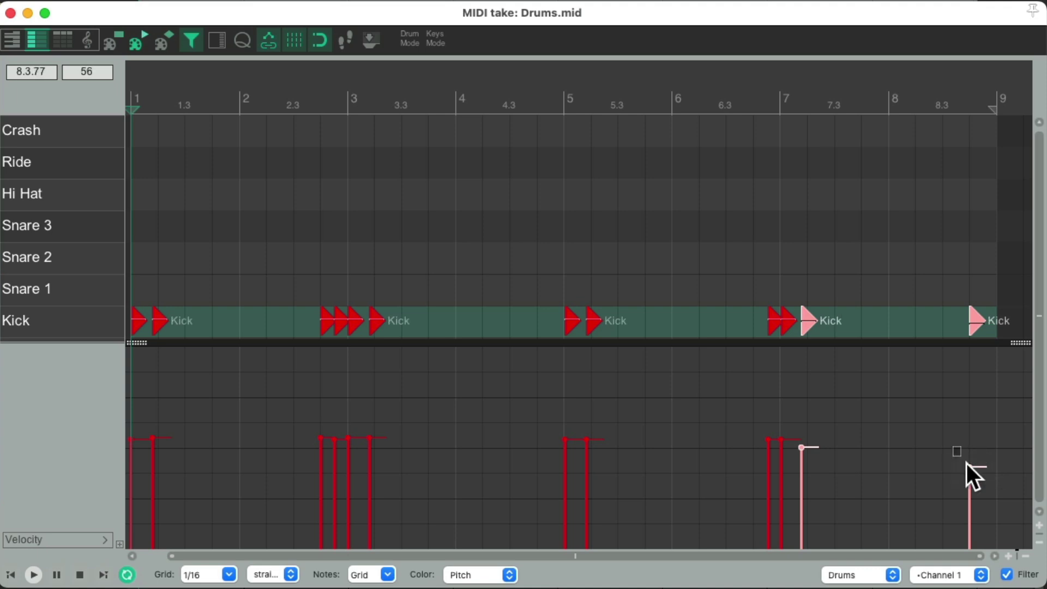
left_click_drag(972, 468, 977, 441)
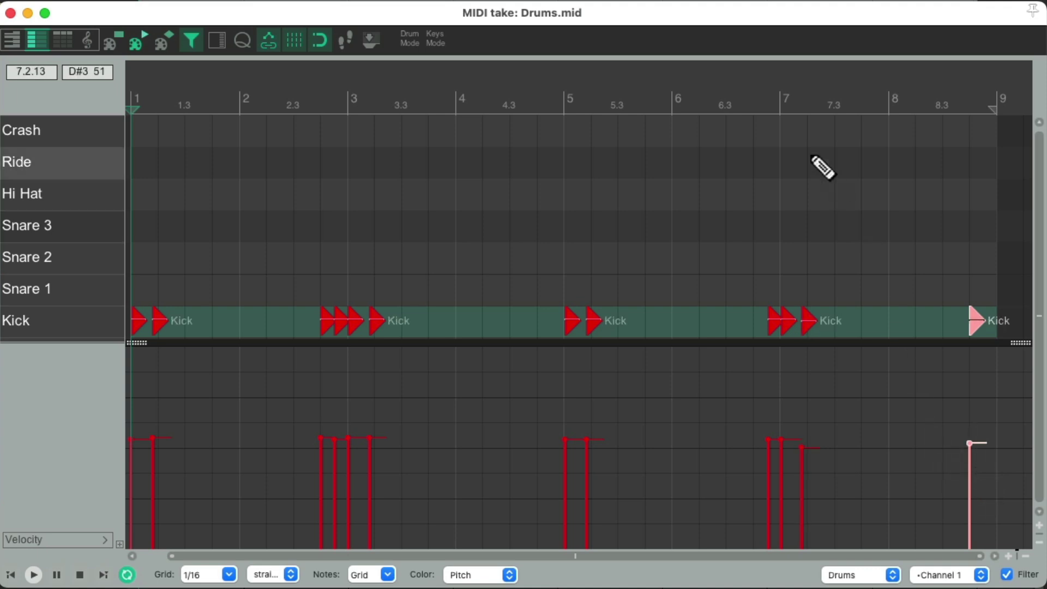
left_click(729, 80)
key("space")
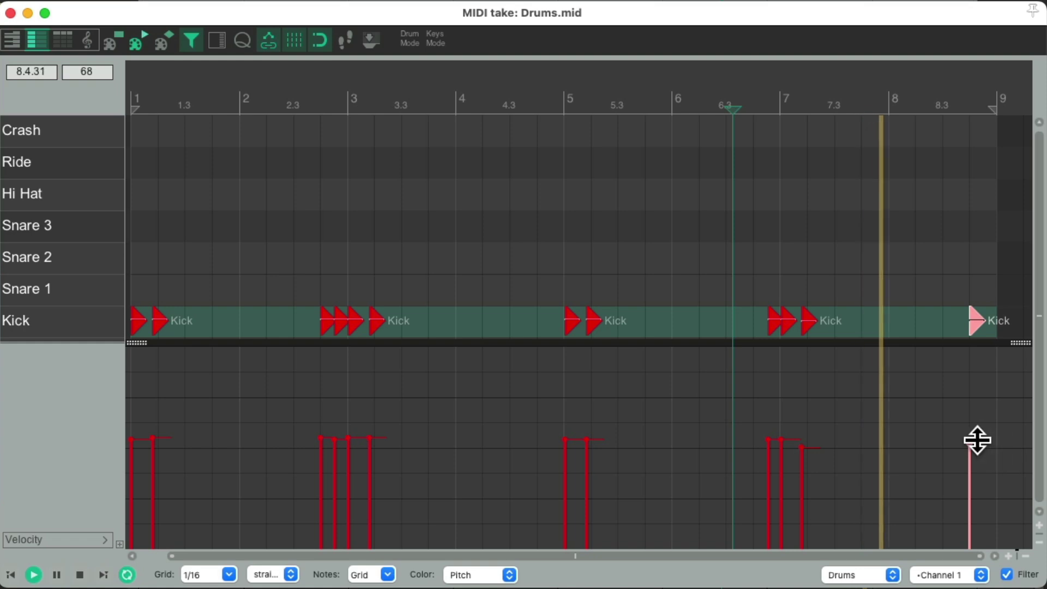
left_click_drag(976, 442, 976, 447)
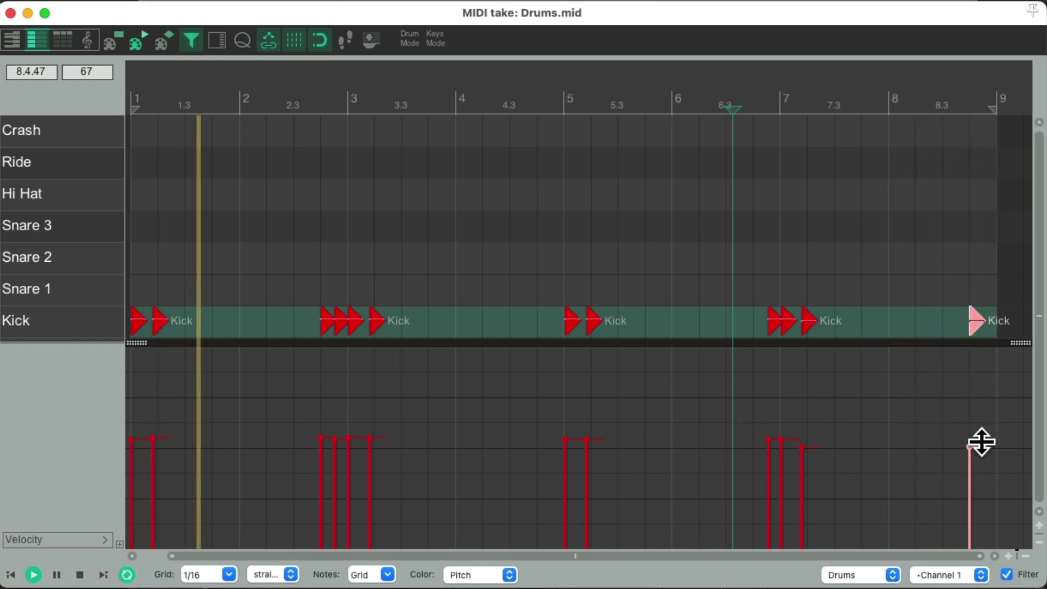
left_click_drag(982, 441, 981, 456)
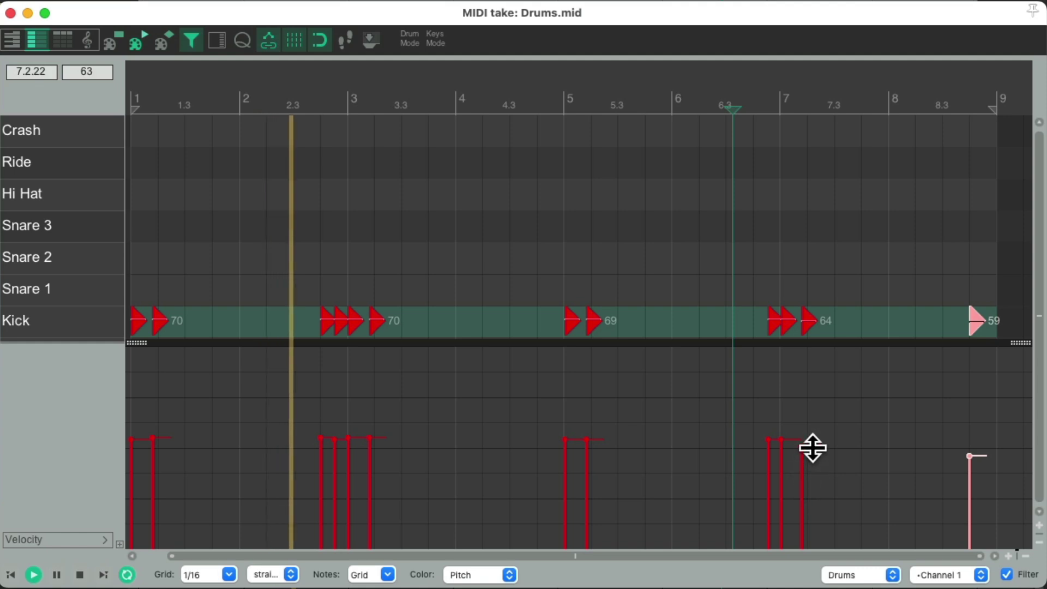
left_click_drag(810, 446, 812, 459)
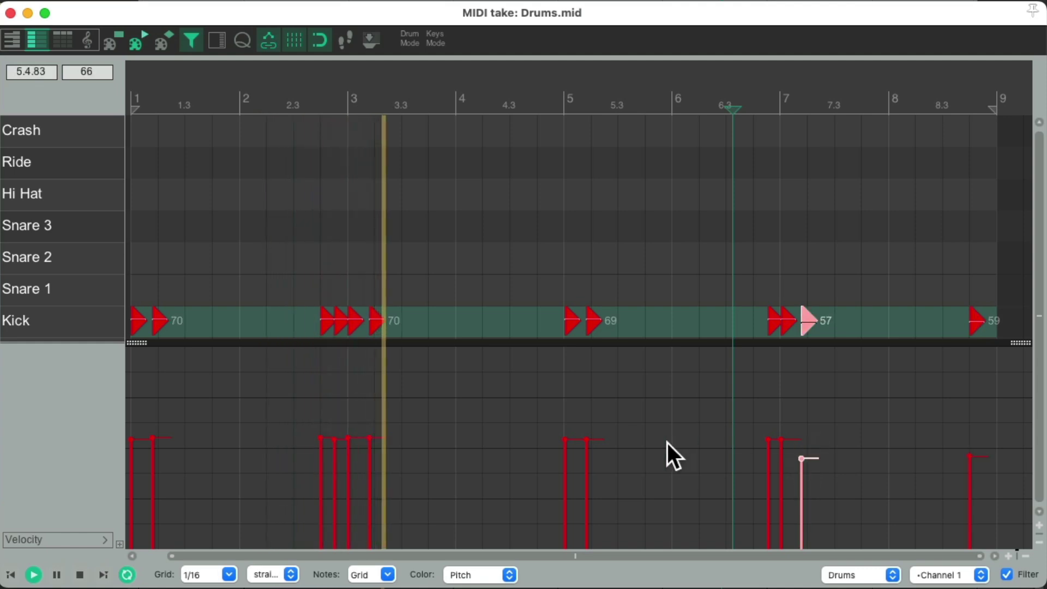
key("super+a")
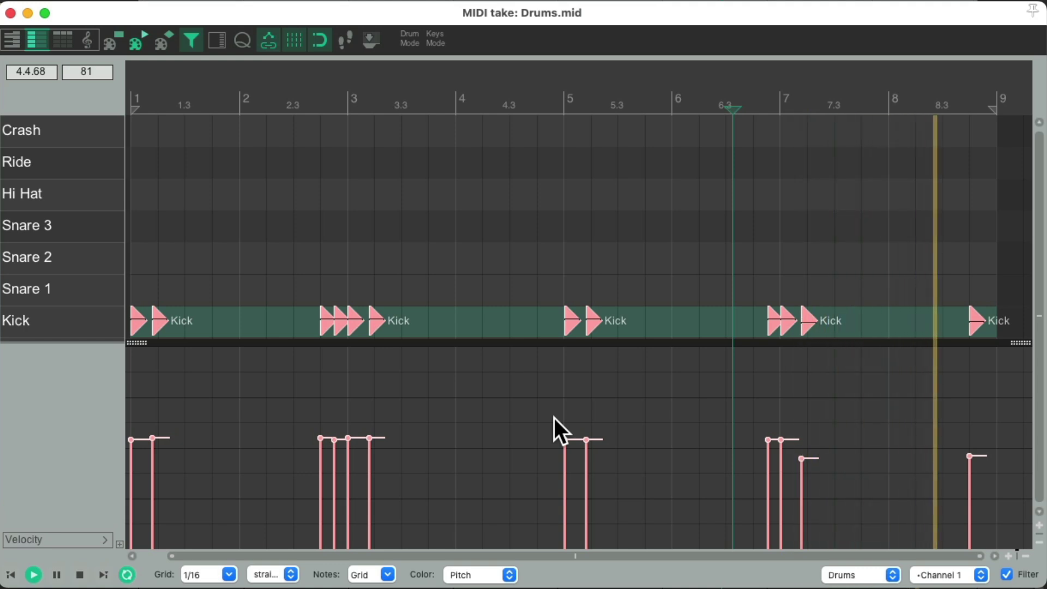
Step: Stop playback and clear the Kick event filter so every drum shows again
key("space")
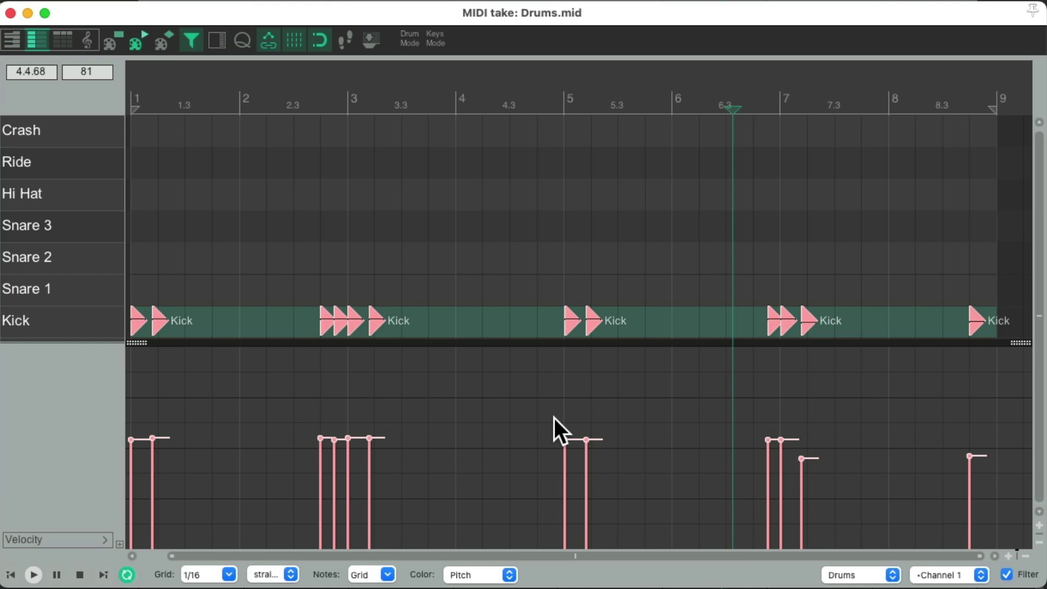
key("f")
left_click(632, 365)
key("Escape")
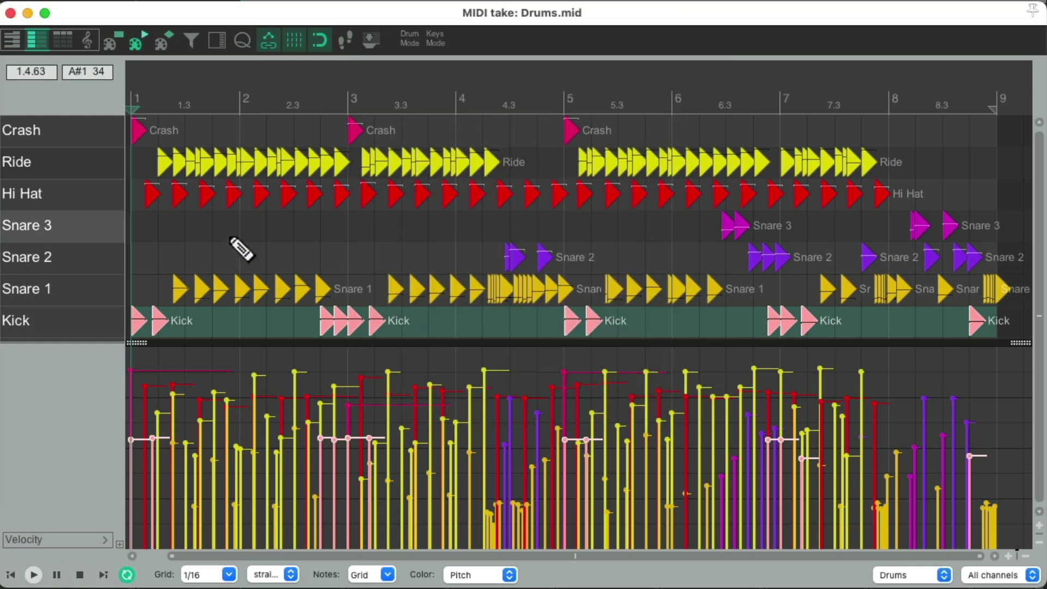
Step: Select the Ride notes and filter to show only note 51 Ride events
left_click(90, 168)
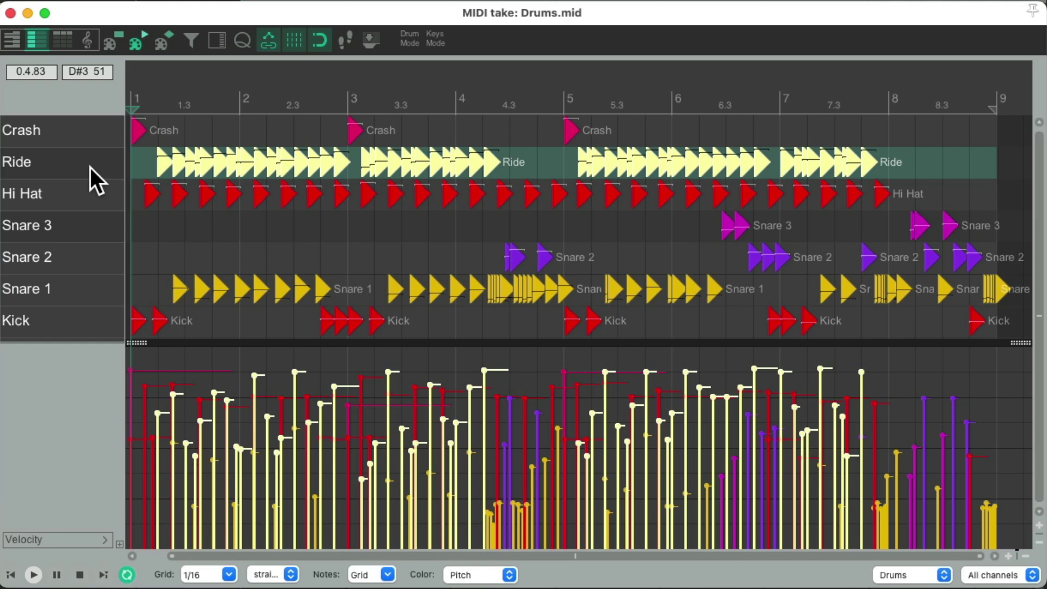
key("super+f")
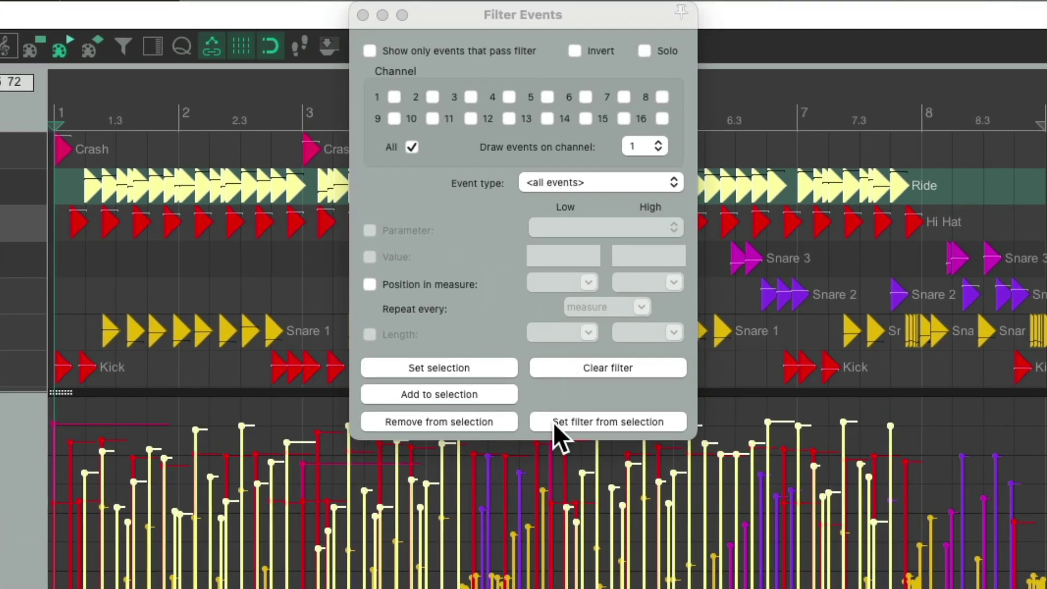
left_click(553, 421)
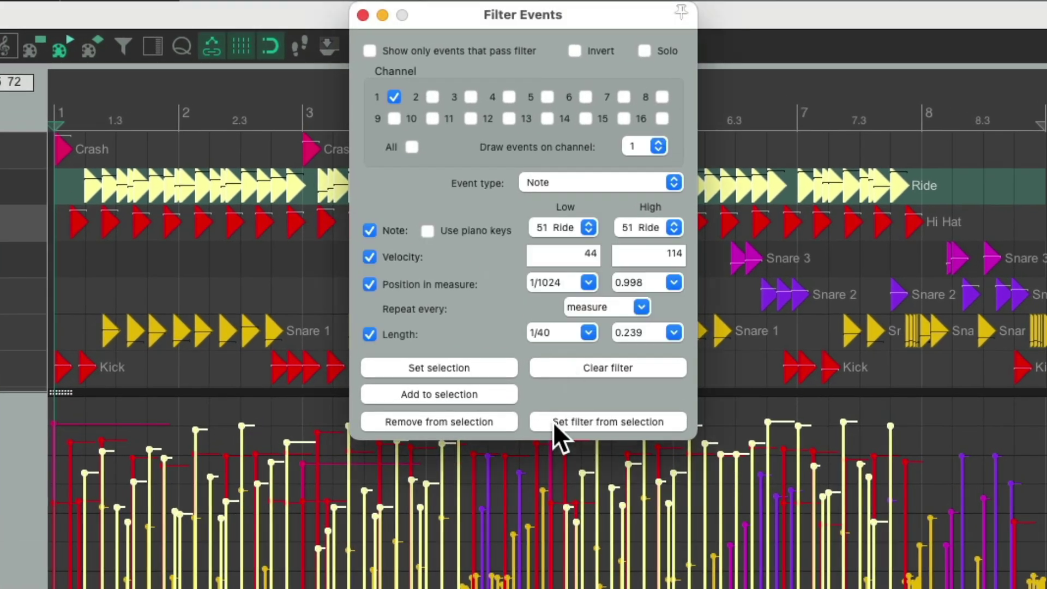
left_click(369, 50)
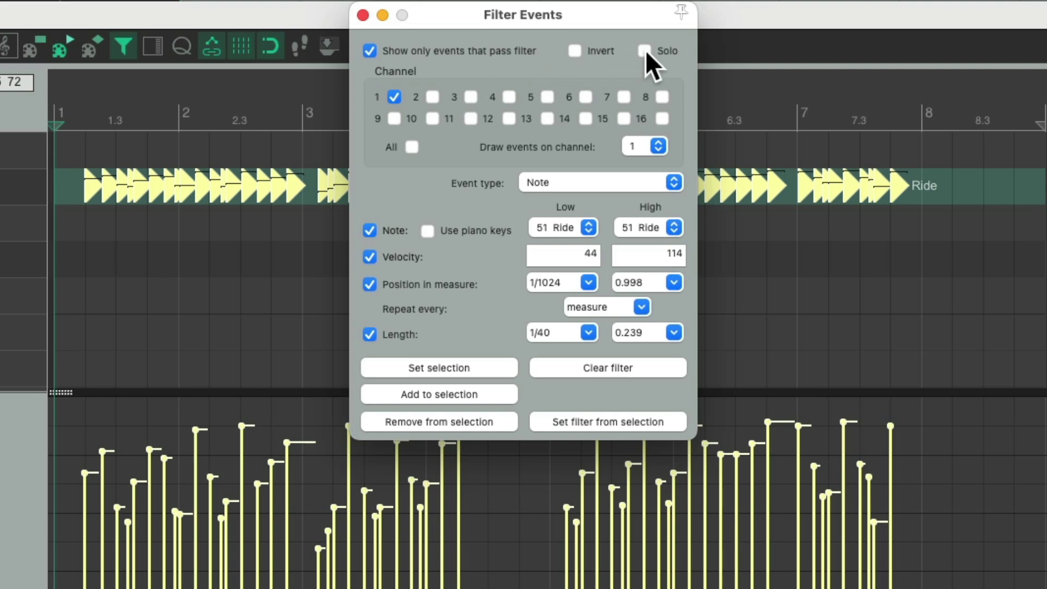
Step: Audition the Ride part, then scale its velocities to 70% (*.7) in Event Properties
key("Escape")
key("space")
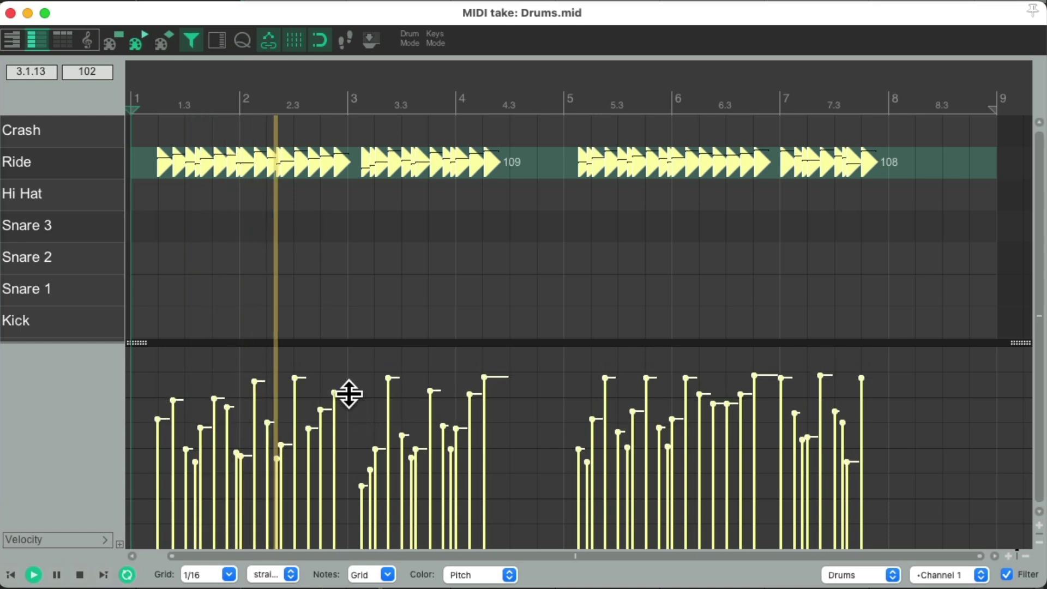
key("space")
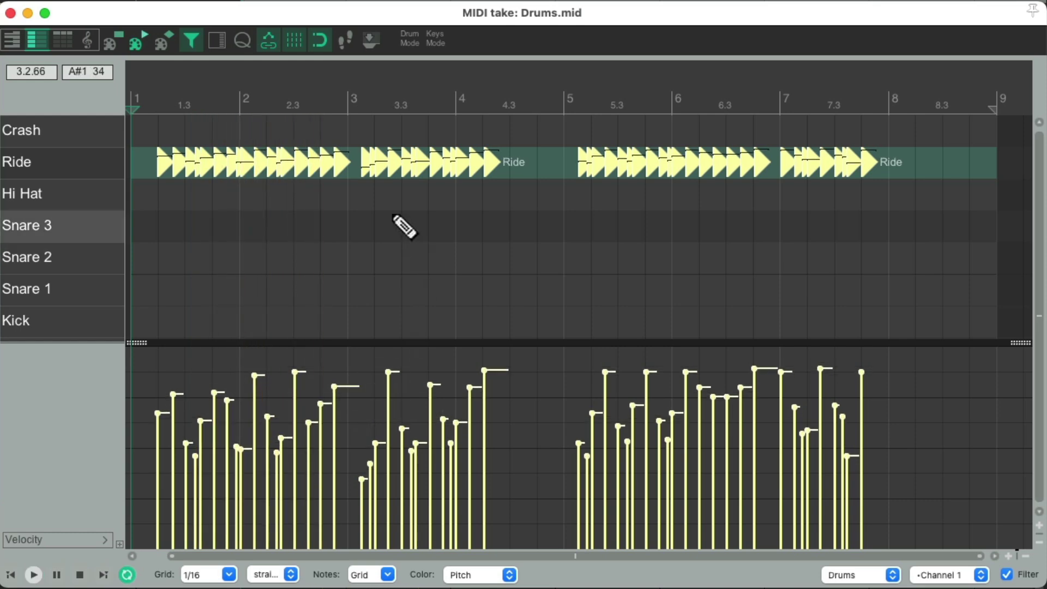
right_click(365, 158)
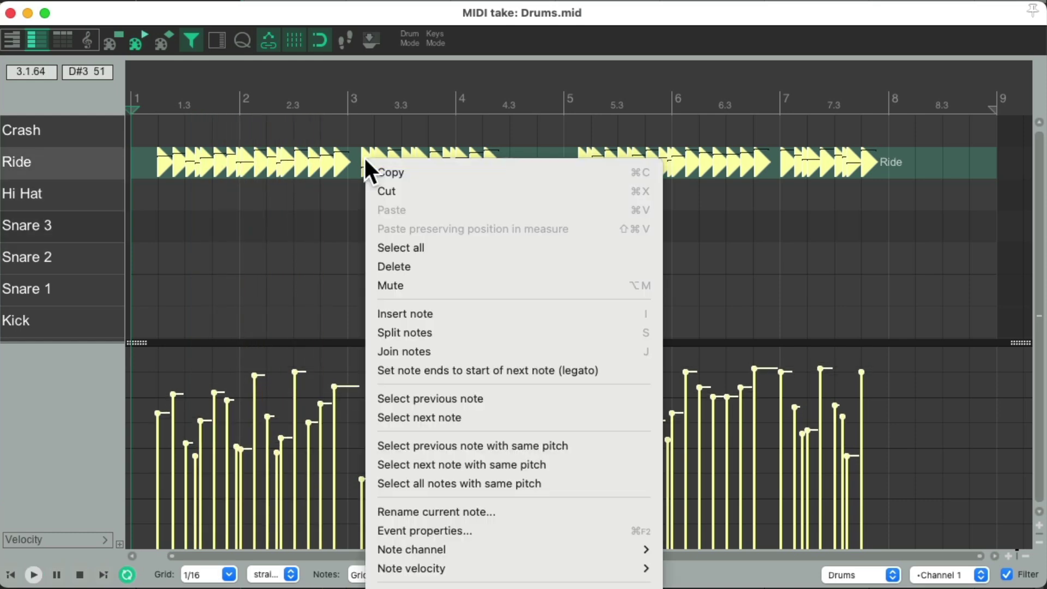
left_click(480, 525)
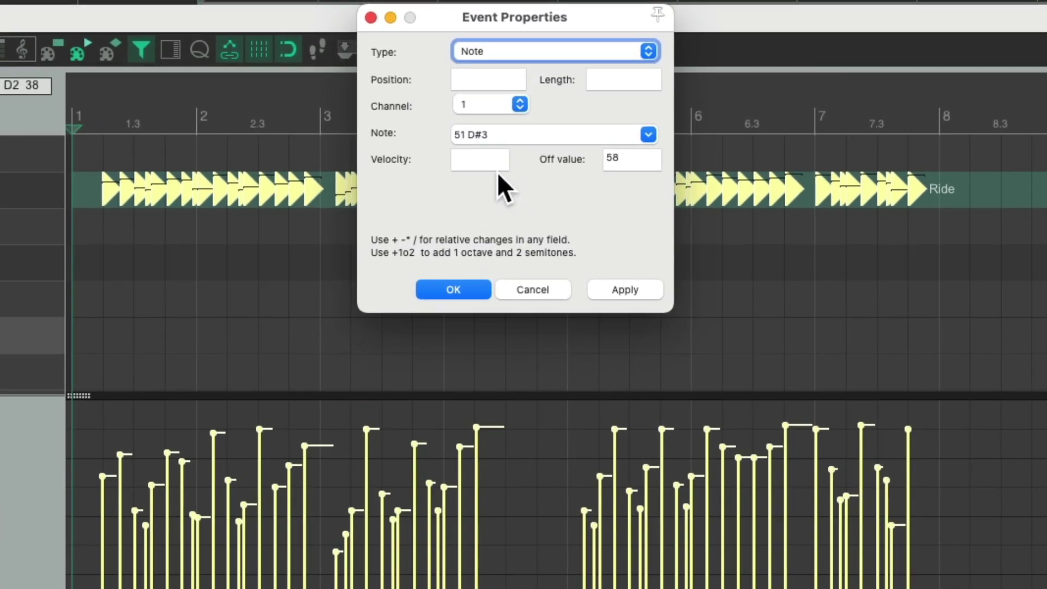
left_click(491, 160)
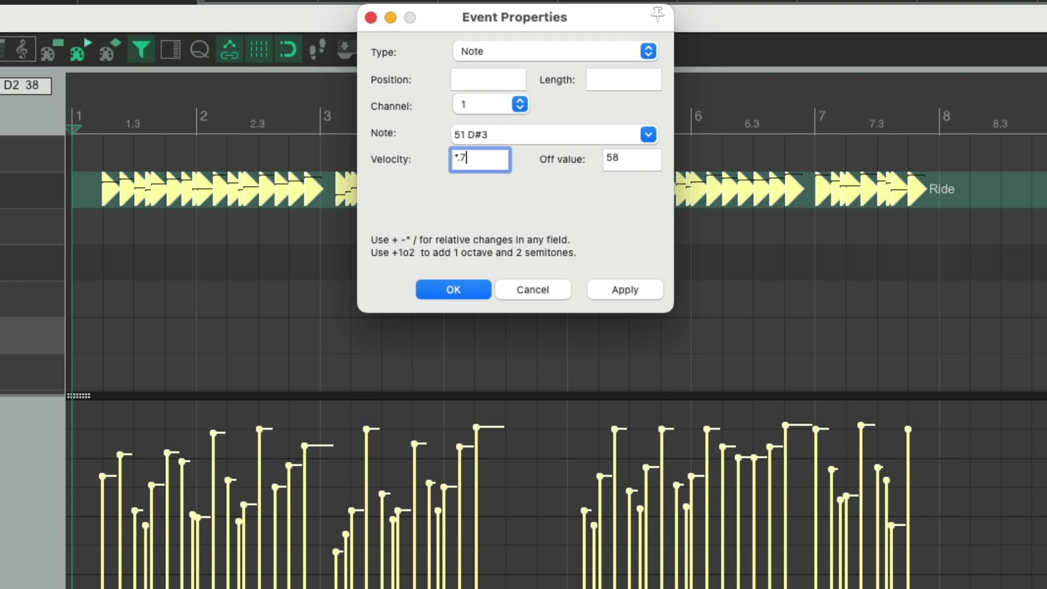
left_click(454, 290)
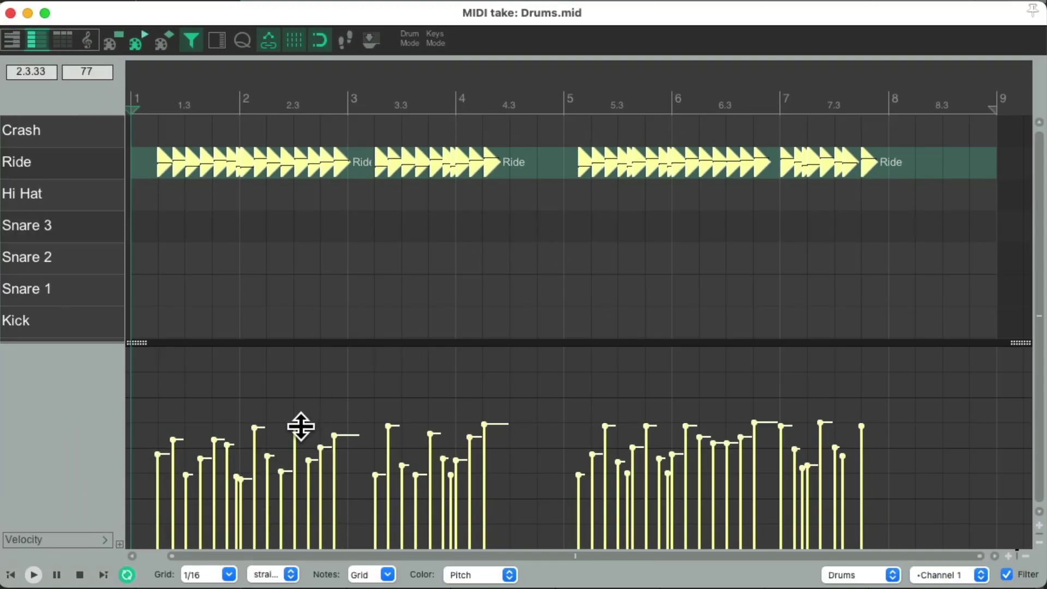
Step: Raise all Ride velocities together while listening back
key("space")
mouse_move(301, 426)
left_mouse_down()
mouse_move(296, 402)
mouse_move(294, 411)
left_mouse_up()
key("space")
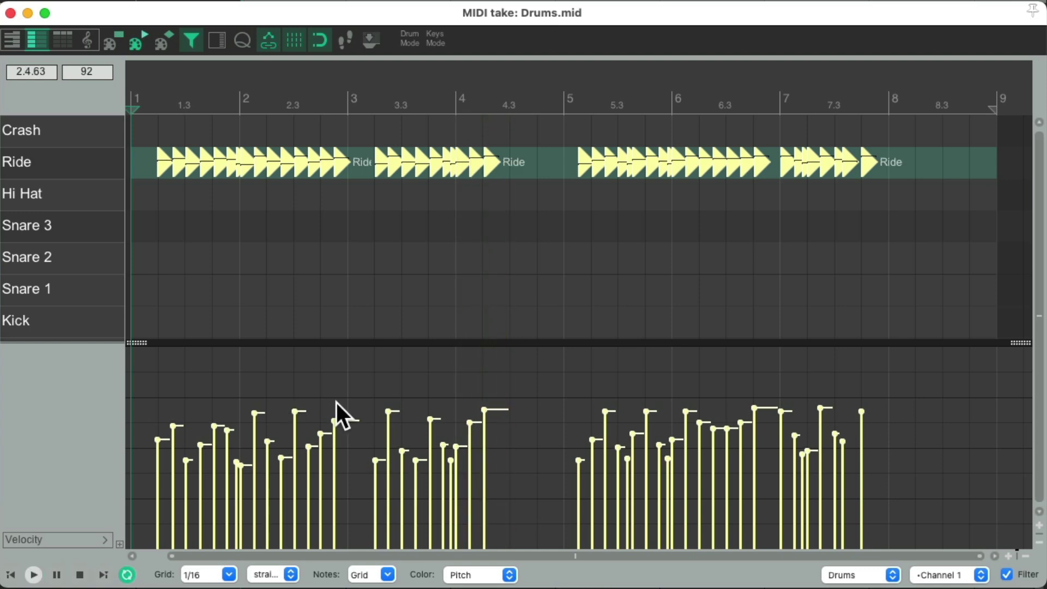
Step: Clear the MIDI editor filter to show all drum rows, then play and raise the drum hit velocities
key("super+f")
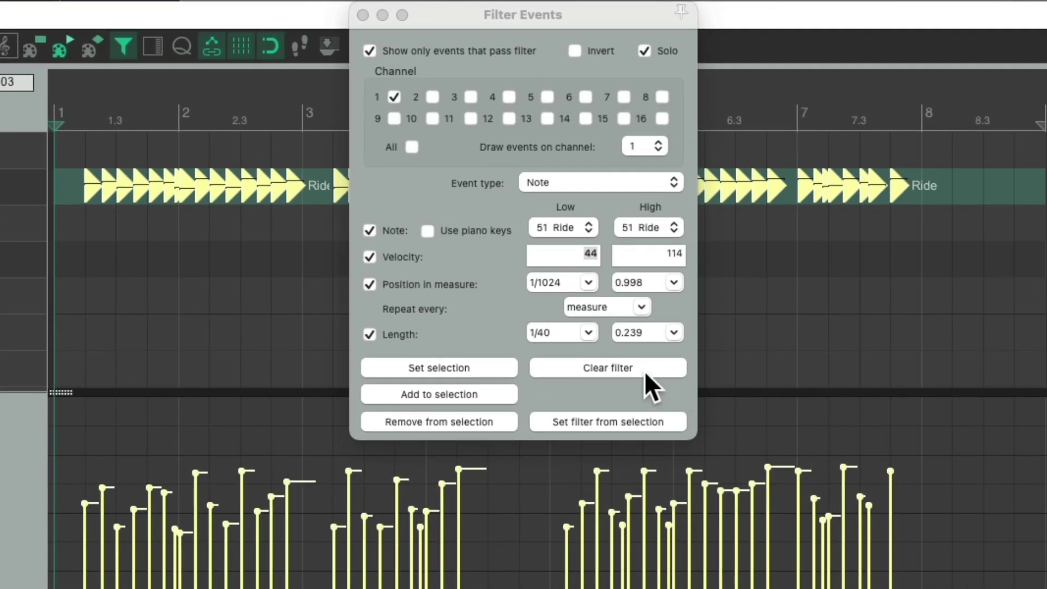
left_click(643, 369)
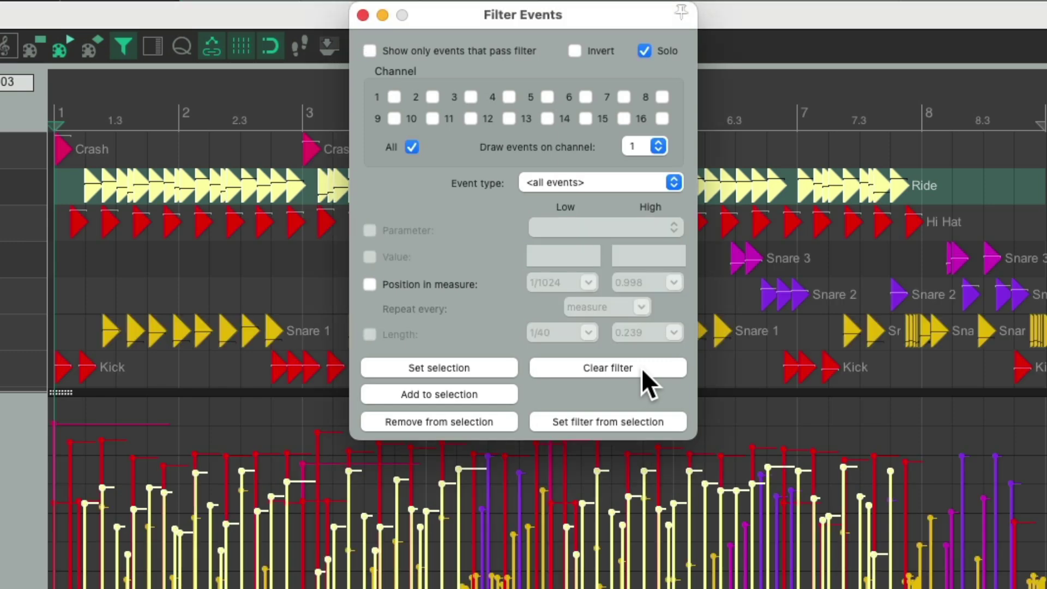
key("Escape")
key("space")
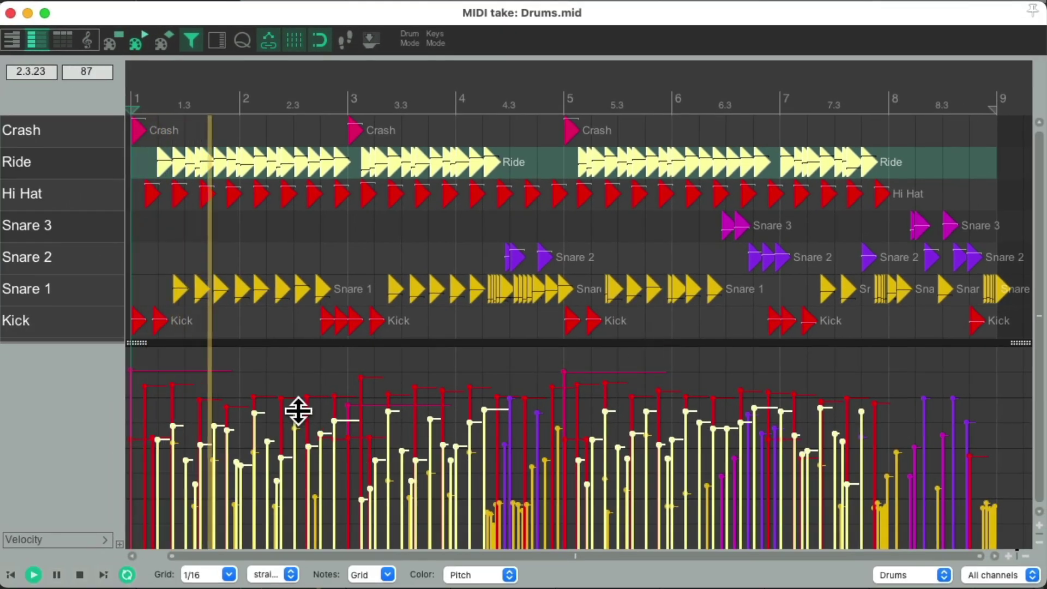
left_click_drag(299, 410, 297, 390)
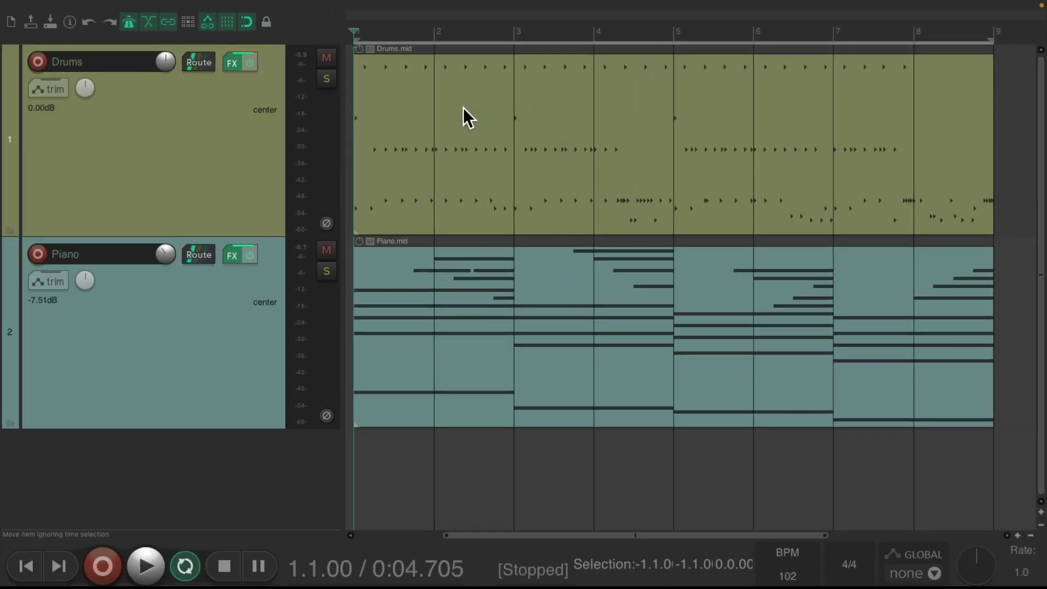
Step: Add JS: MIDI Velocity Scaler/Compressor as an item effect on the Drums.mid item
left_click(462, 109)
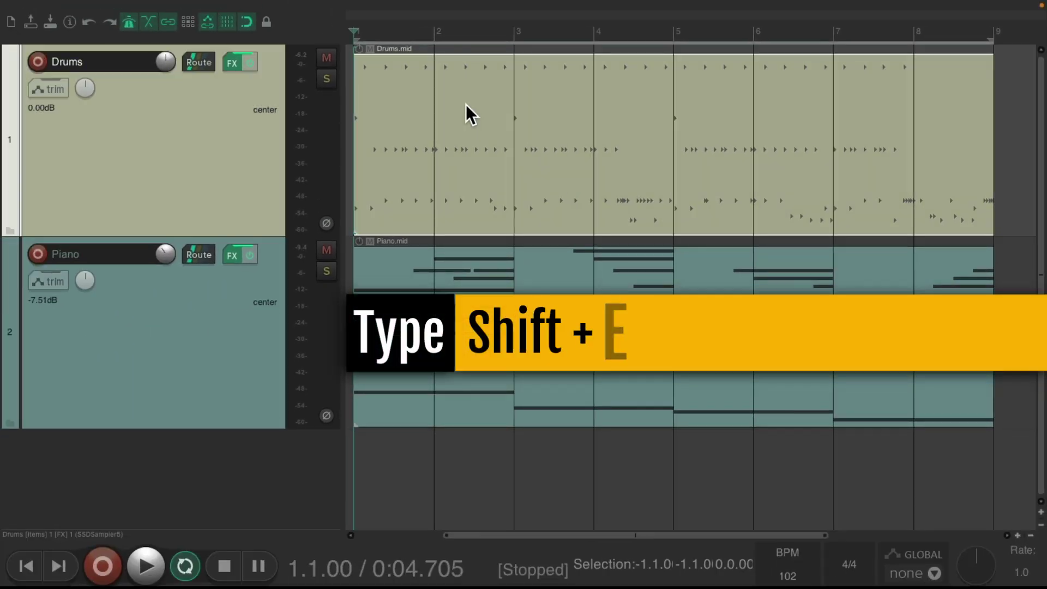
key("shift+e")
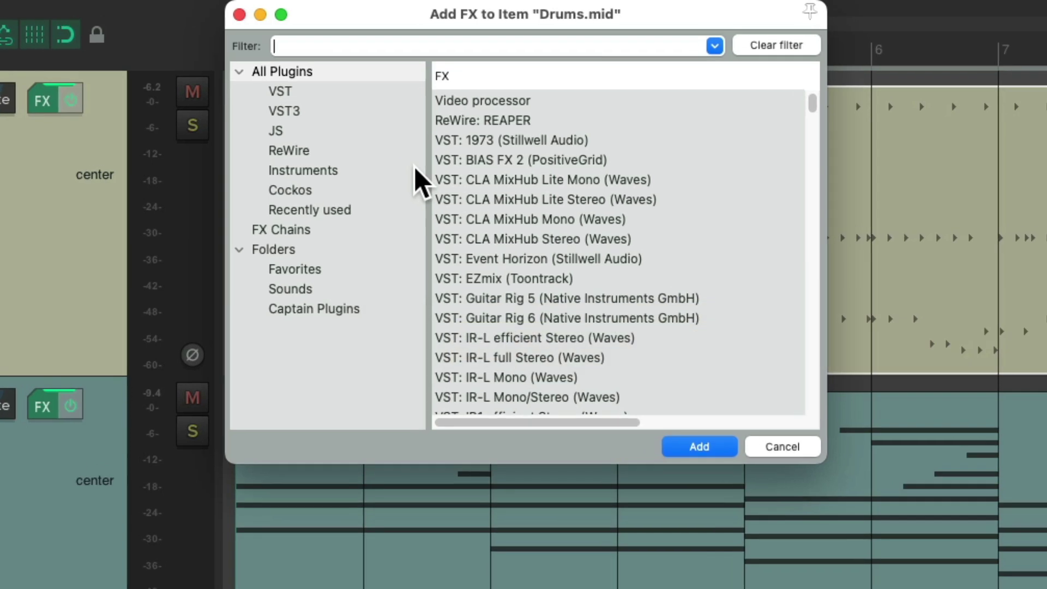
type("velocity")
left_click(644, 141)
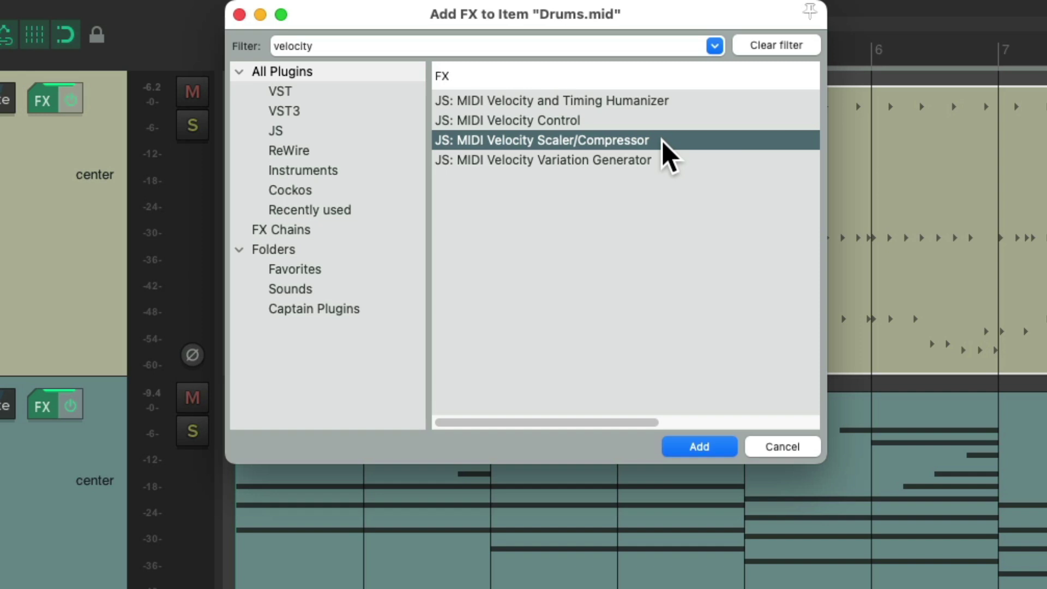
double_click(662, 140)
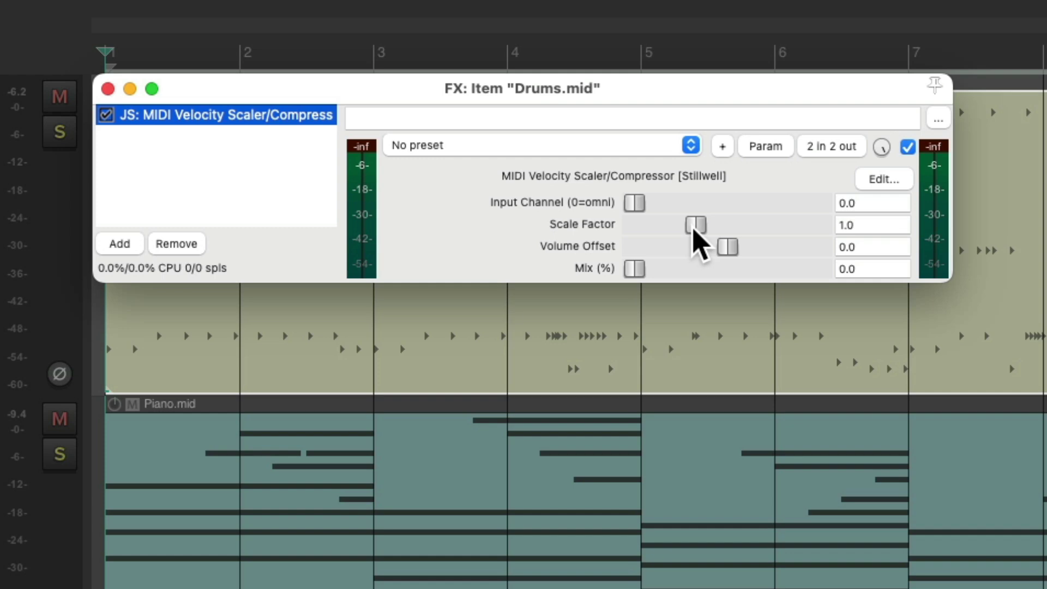
Step: Set the Drums velocity scaler to Scale Factor 0.51 and Volume Offset 31.0 while listening
left_click_drag(693, 229, 661, 235)
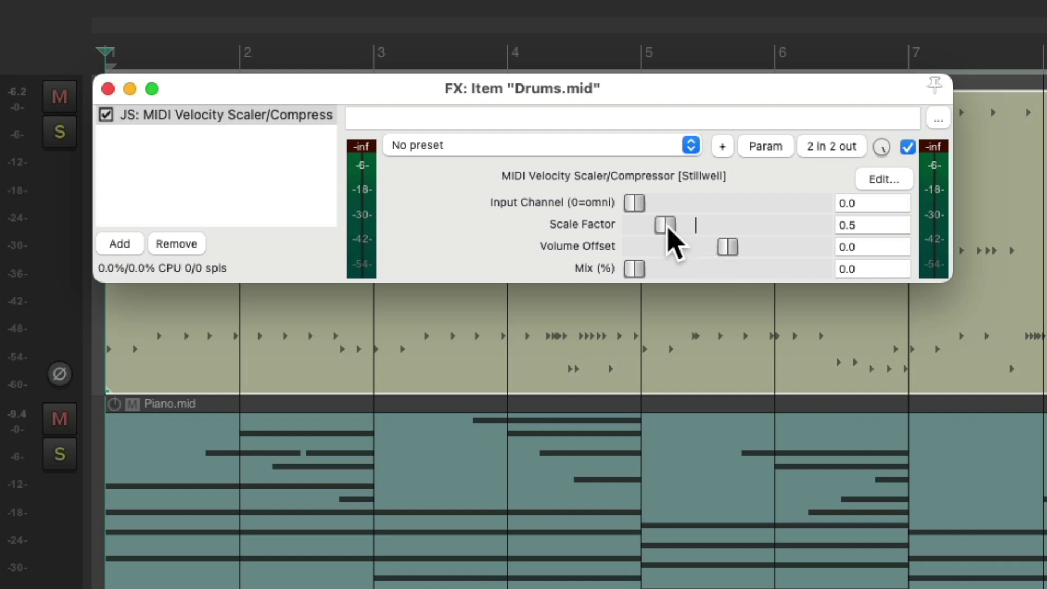
key("space")
left_click_drag(697, 232, 667, 234)
mouse_move(727, 247)
left_mouse_down()
mouse_move(738, 256)
mouse_move(745, 248)
left_mouse_up()
left_click_drag(670, 226, 663, 227)
left_click_drag(739, 247, 752, 257)
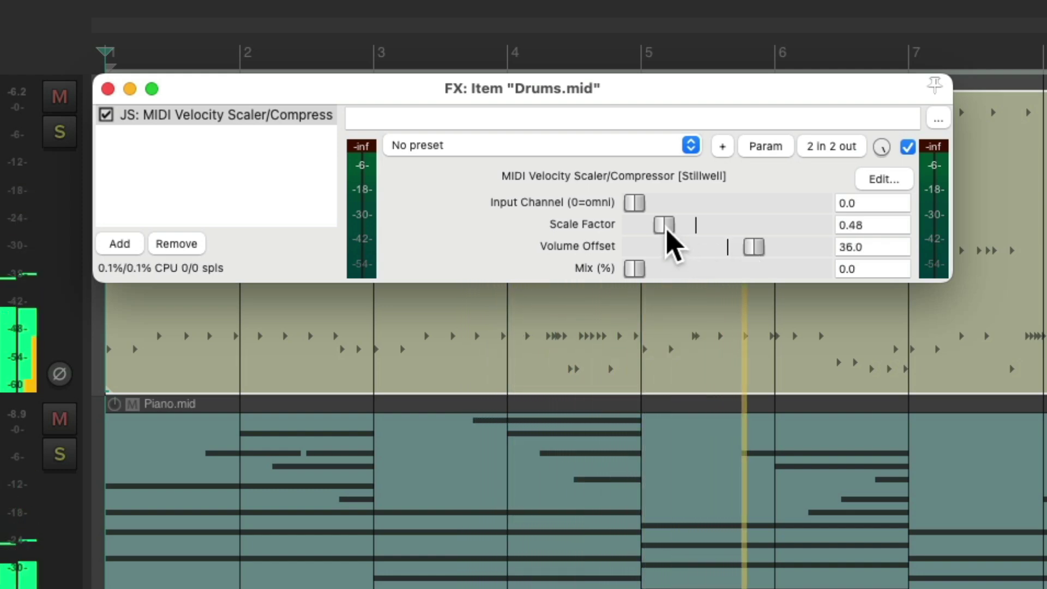
left_click_drag(666, 229, 668, 230)
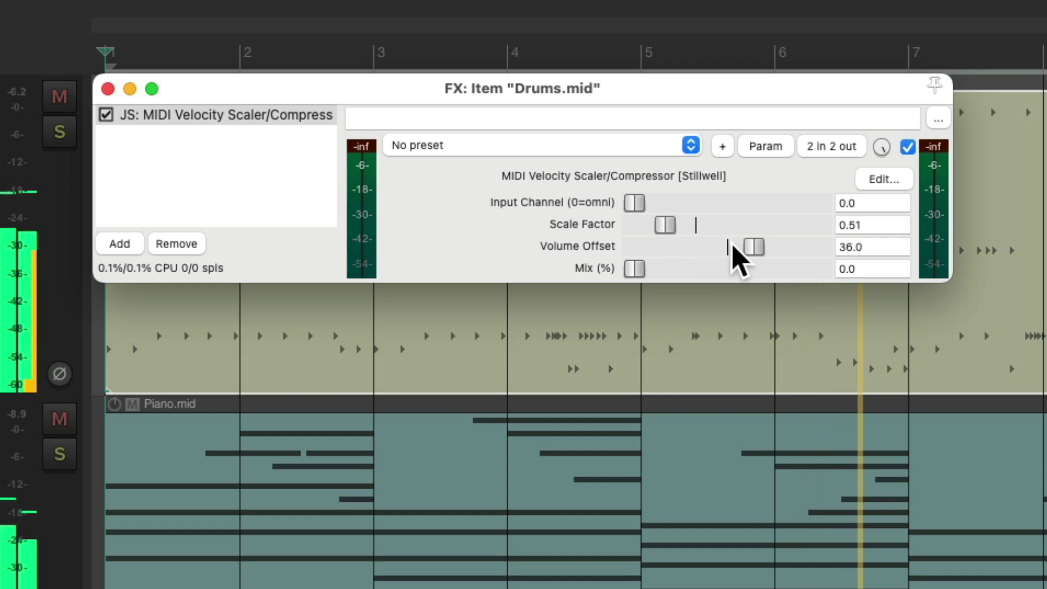
scroll(740, 247, "down", 6)
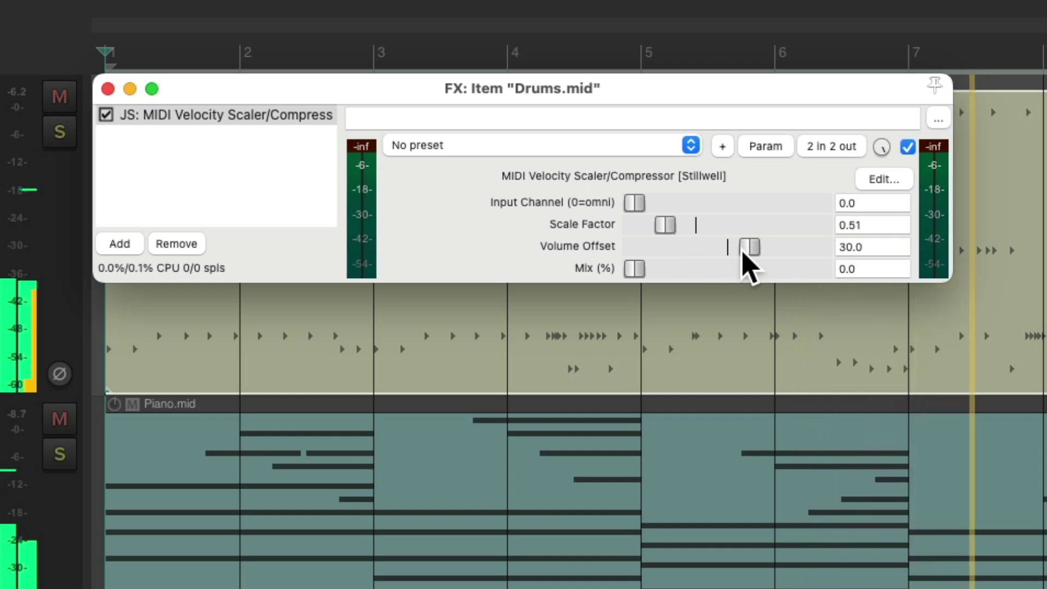
scroll(742, 251, "up", 1)
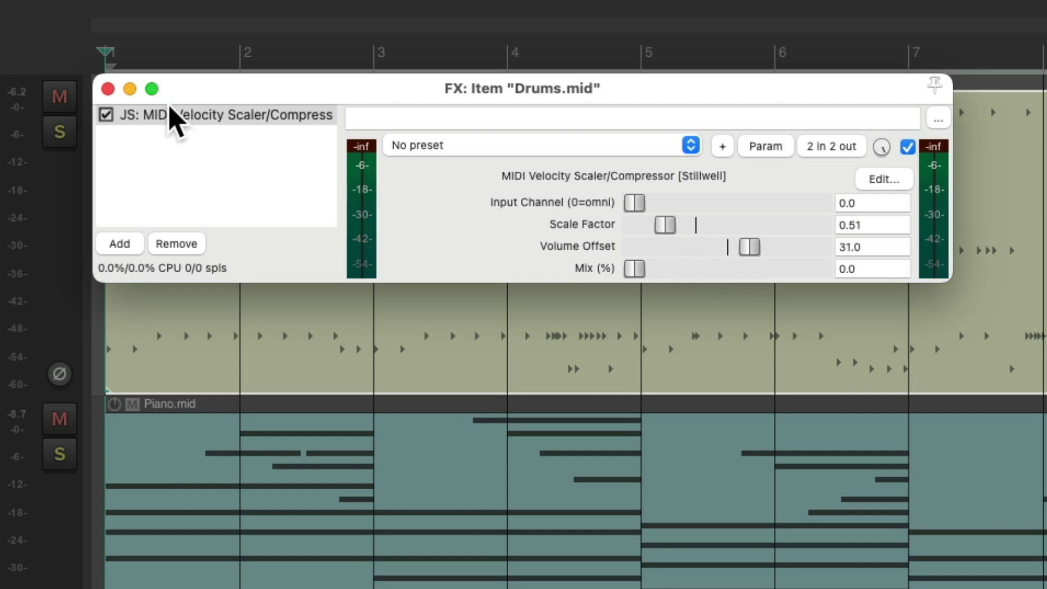
Step: Run 'Explode MIDI note rows (pitch) to new items' from the action list on the Drums item
left_click(107, 89)
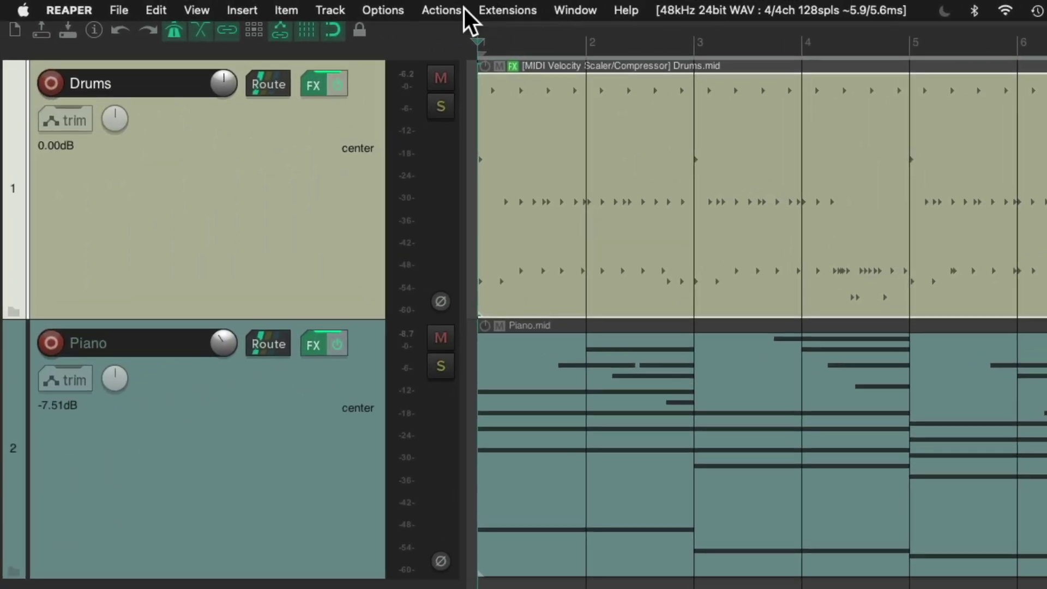
left_click(396, 6)
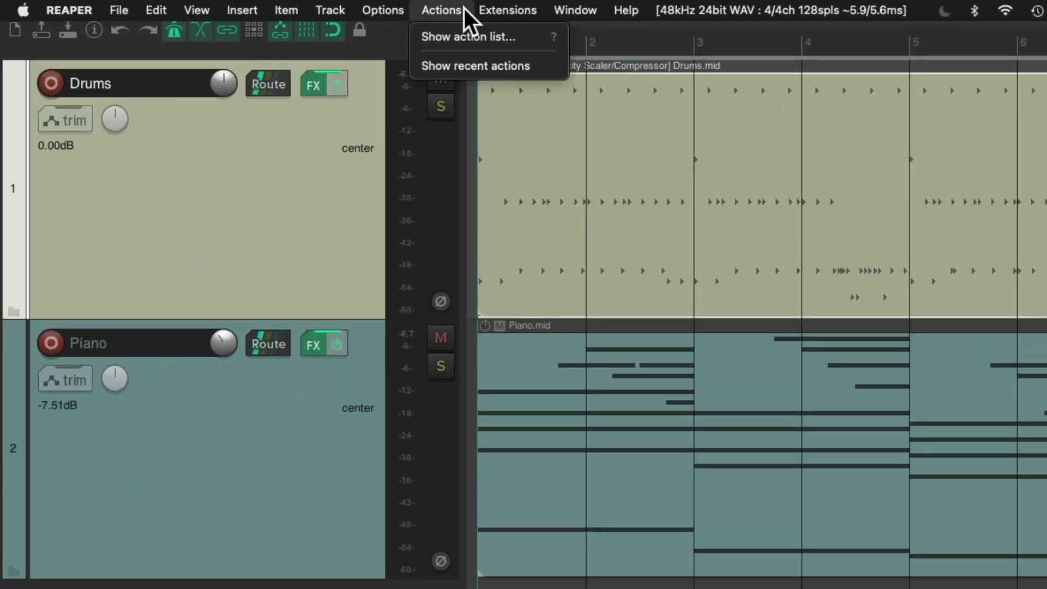
left_click(419, 37)
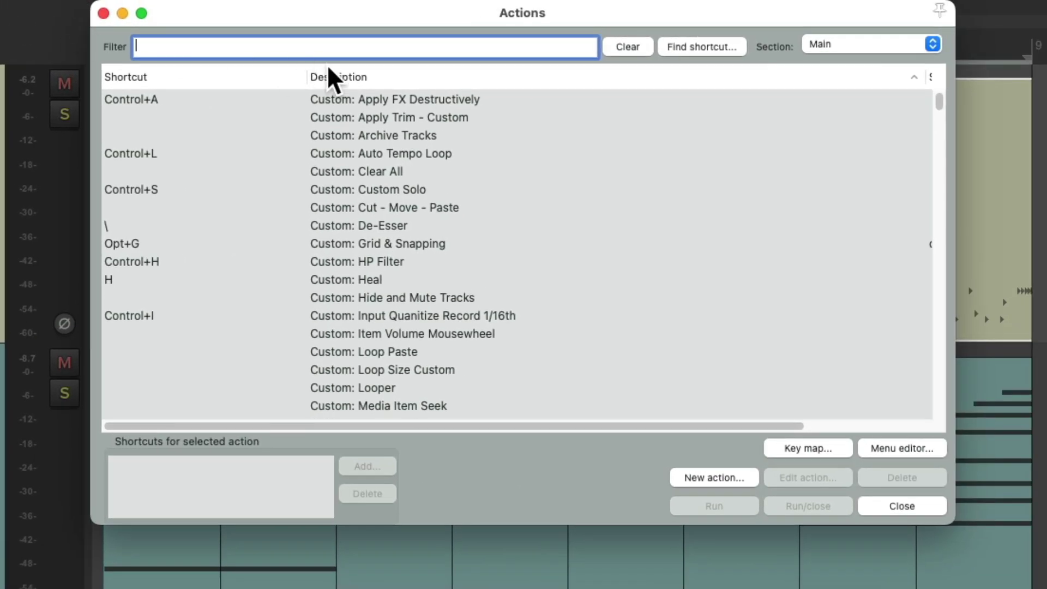
type("explode")
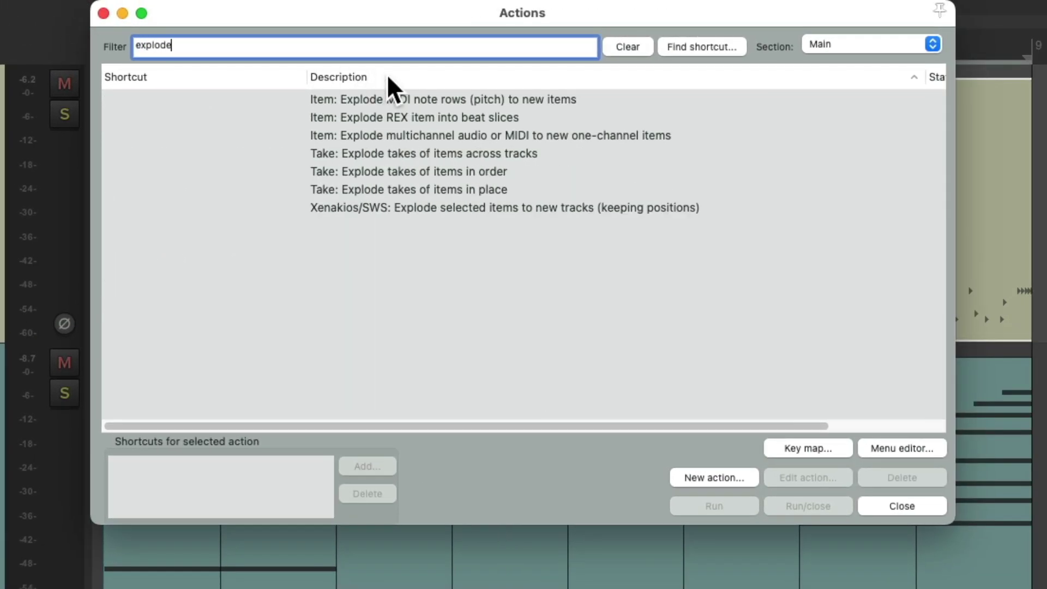
left_click(430, 96)
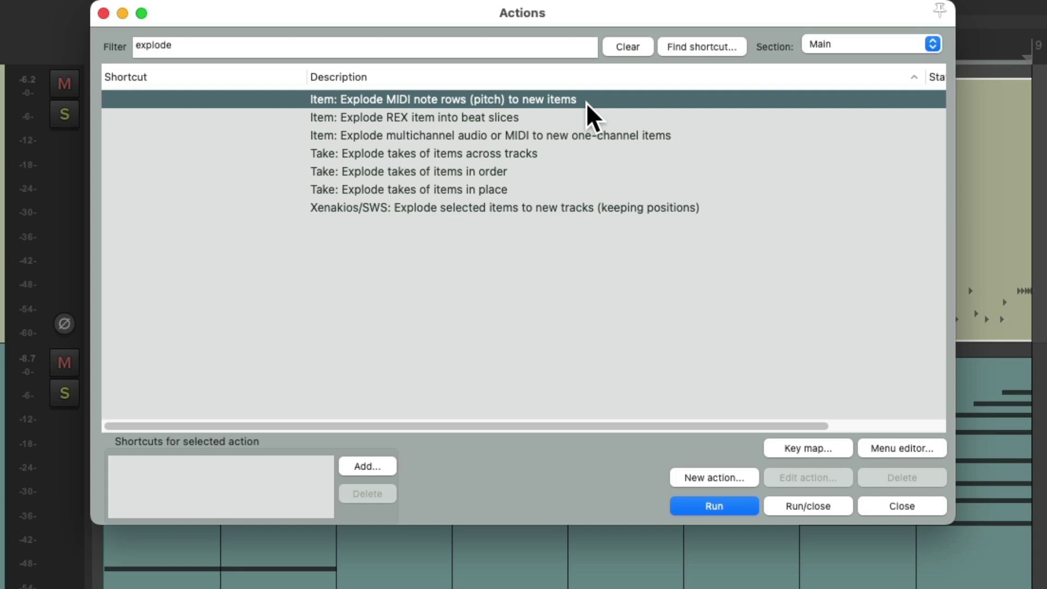
double_click(537, 101)
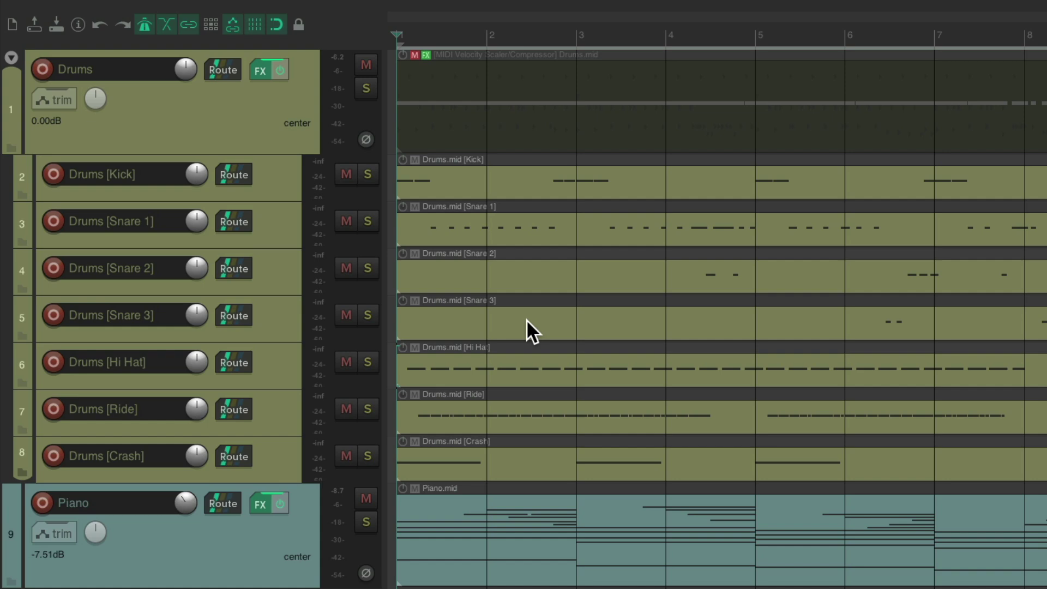
Step: Solo and audition the Kick and Snare 1 tracks in turn, then unsolo them
left_click(369, 175)
key("space")
key("space")
left_click(369, 175)
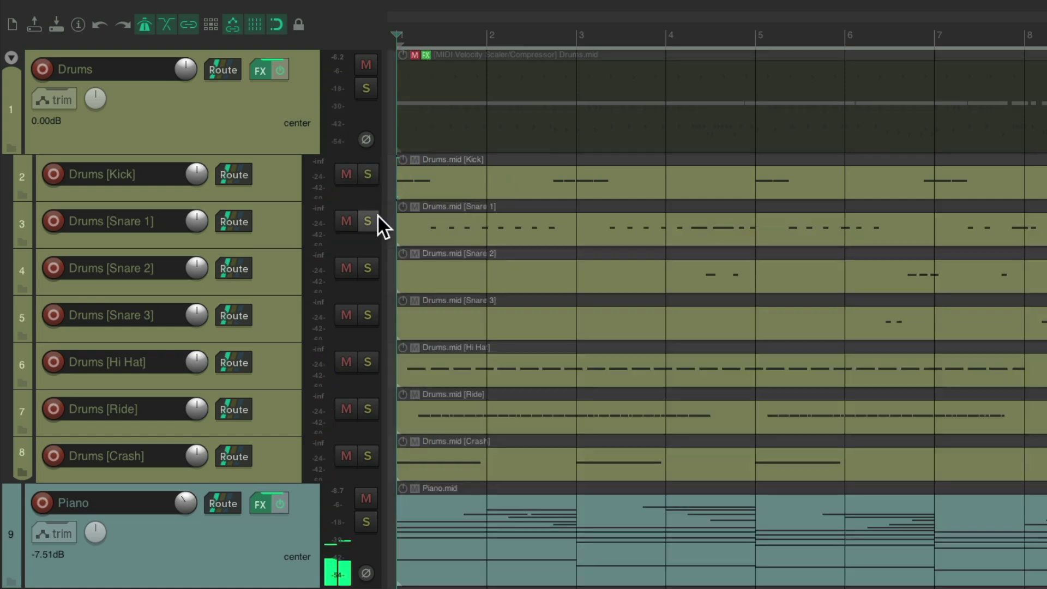
left_click(374, 218)
key("space")
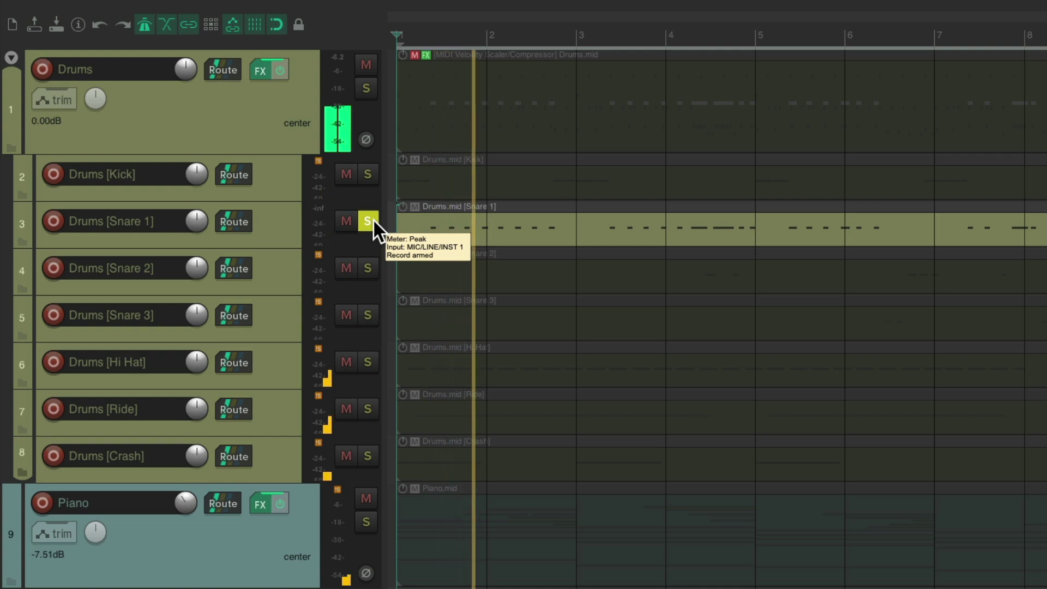
key("space")
left_click(368, 220)
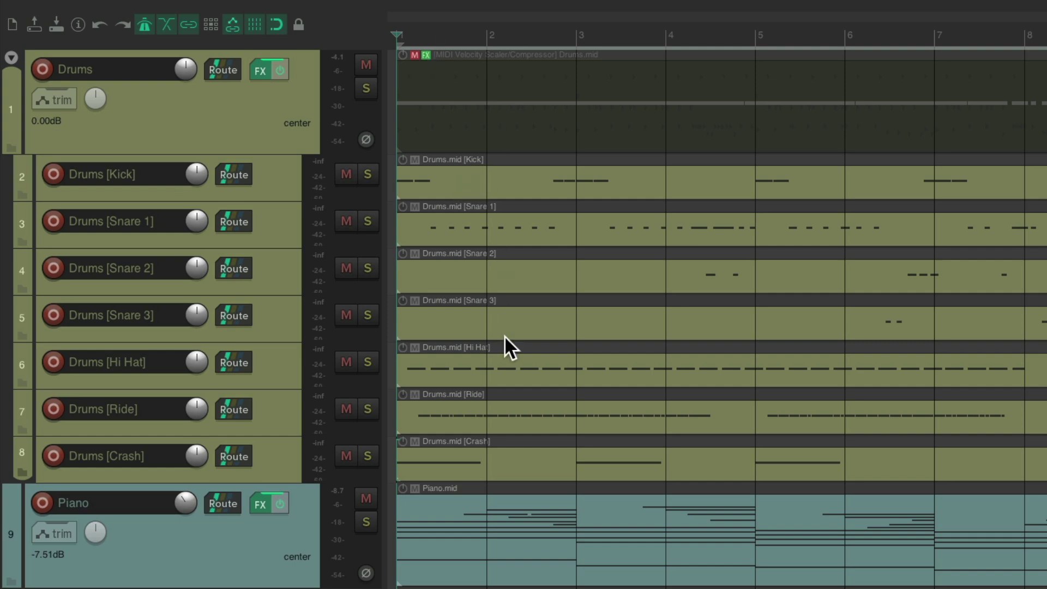
Step: Copy the Drums item's velocity scaler onto the Kick and Snare 1–3 items
left_click_drag(425, 57, 457, 179)
key("Escape")
left_click_drag(428, 60, 446, 221)
key("Escape")
left_click_drag(426, 55, 475, 269)
key("Escape")
left_click_drag(427, 55, 465, 330)
key("Escape")
Step: Copy the velocity scaler onto the Hi Hat, Ride and Crash items, then recheck the Drums settings
left_click_drag(426, 60, 449, 381)
key("Escape")
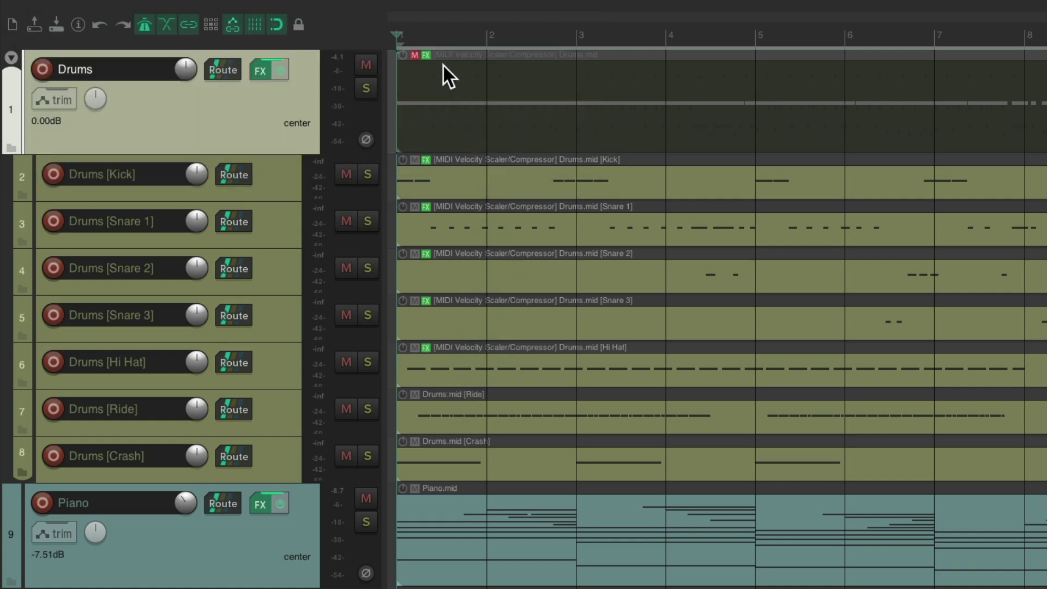
left_click_drag(440, 62, 454, 425)
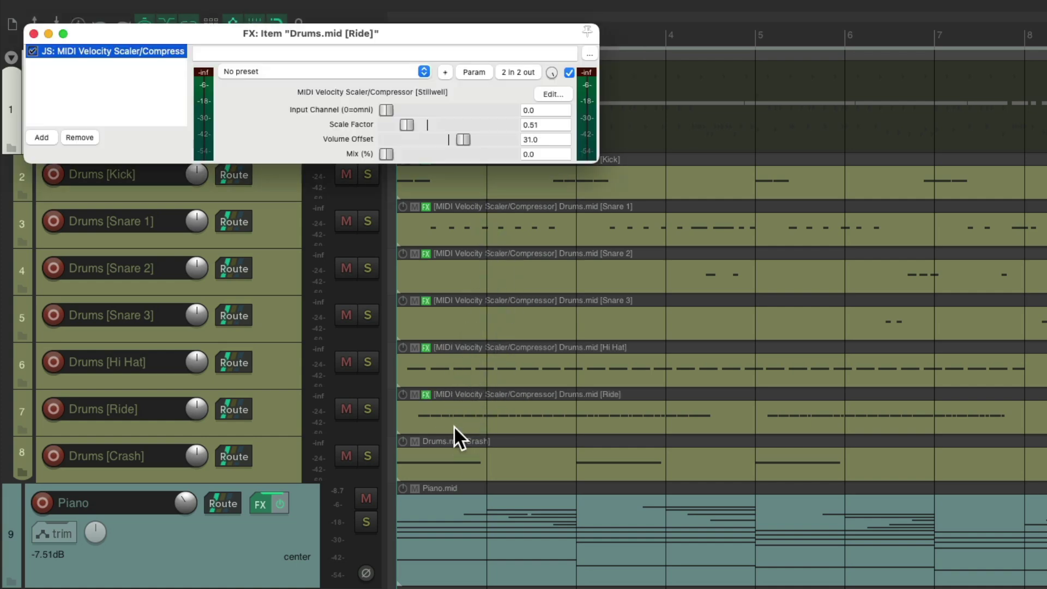
key("Escape")
left_click_drag(426, 55, 443, 469)
key("Escape")
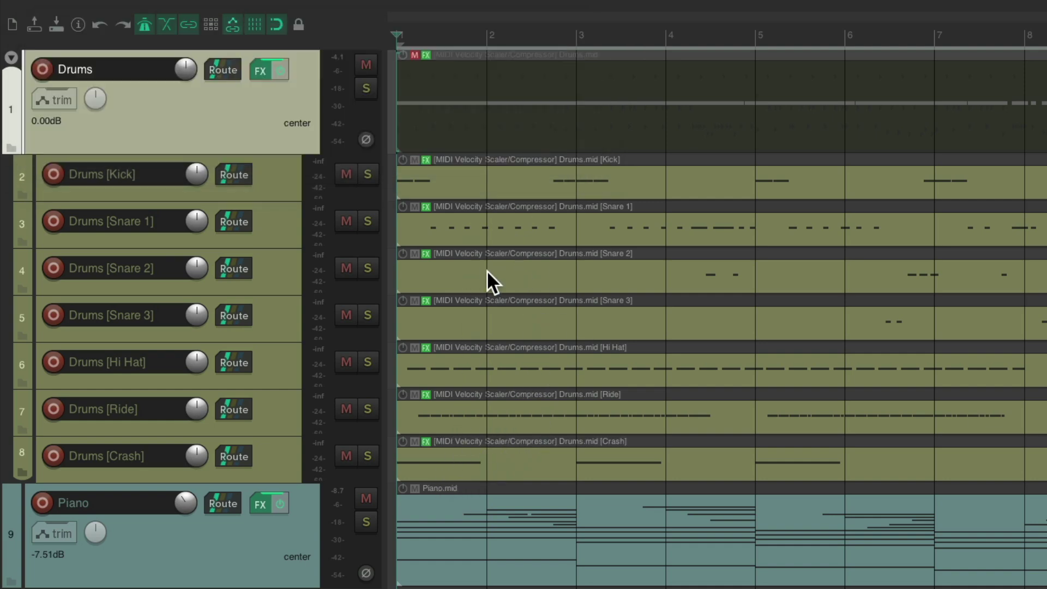
left_click(427, 55)
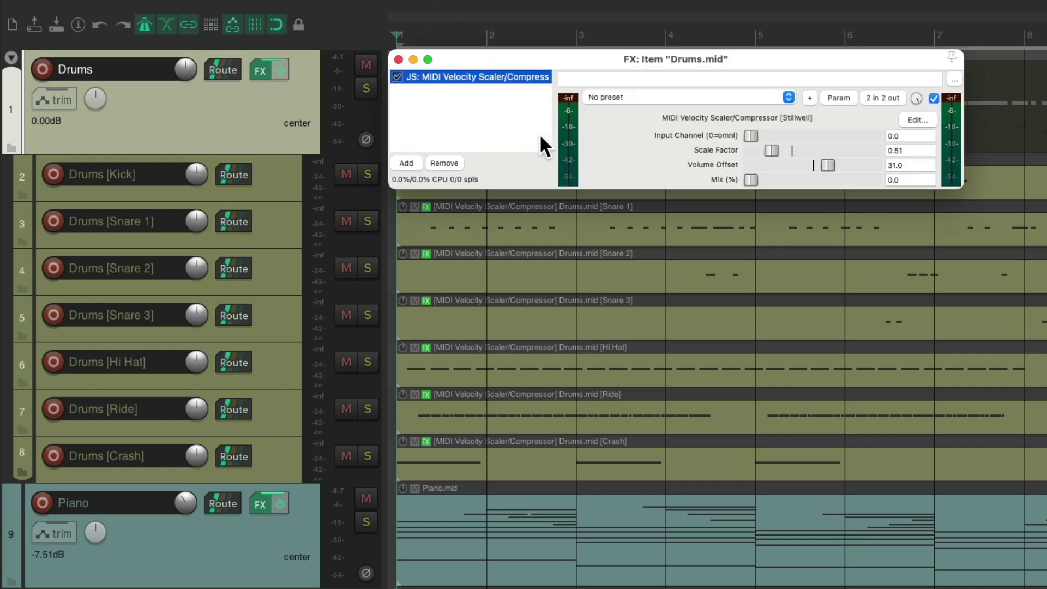
left_click(398, 59)
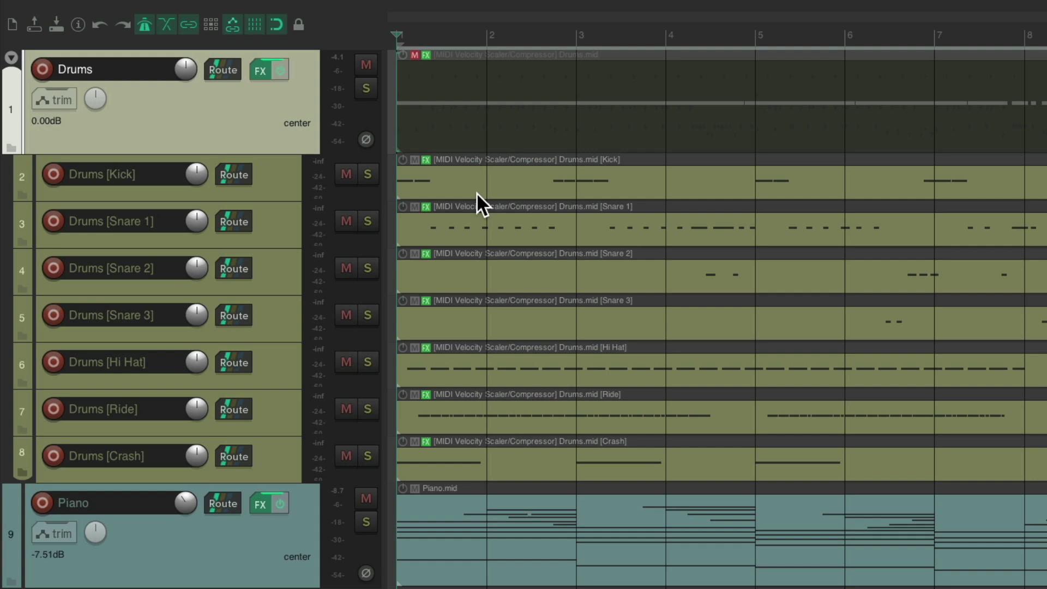
Step: Set the Kick item's velocity scaler to Scale Factor 0.5 and Volume Offset 17
left_click(426, 162)
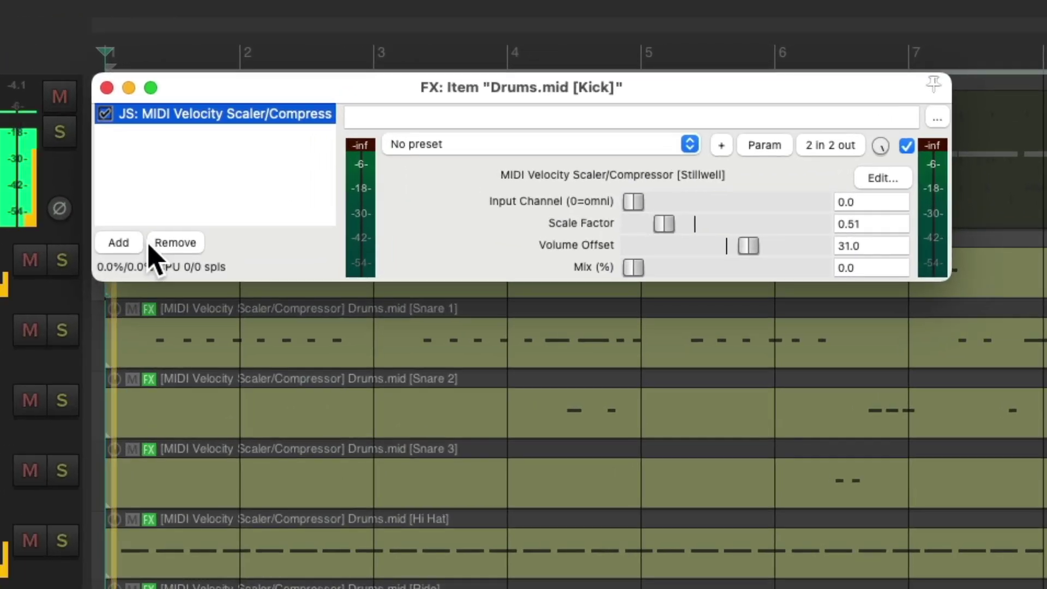
left_click_drag(748, 246, 752, 246)
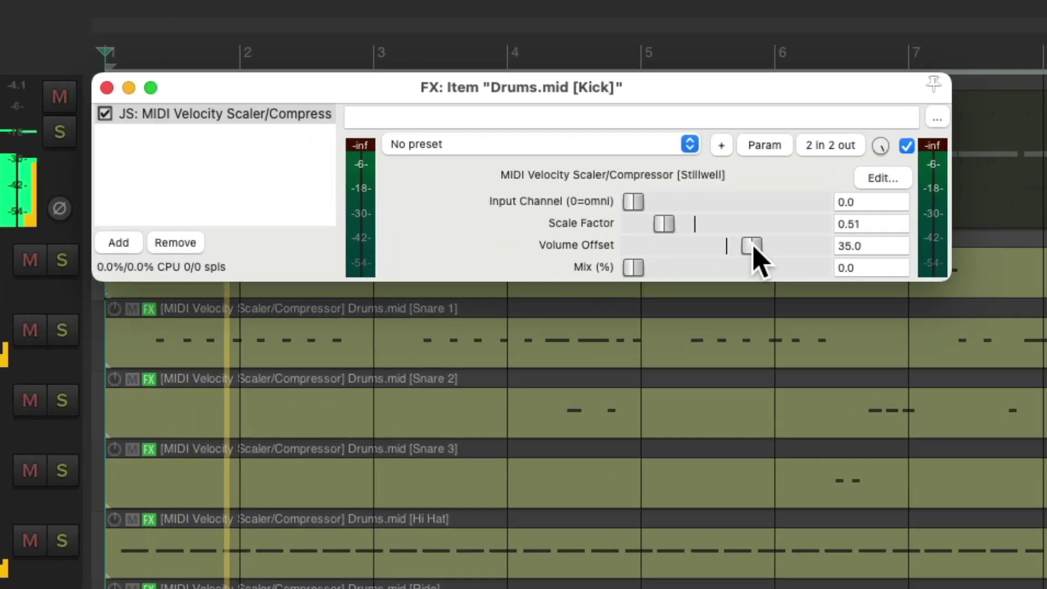
left_click_drag(671, 231, 677, 240)
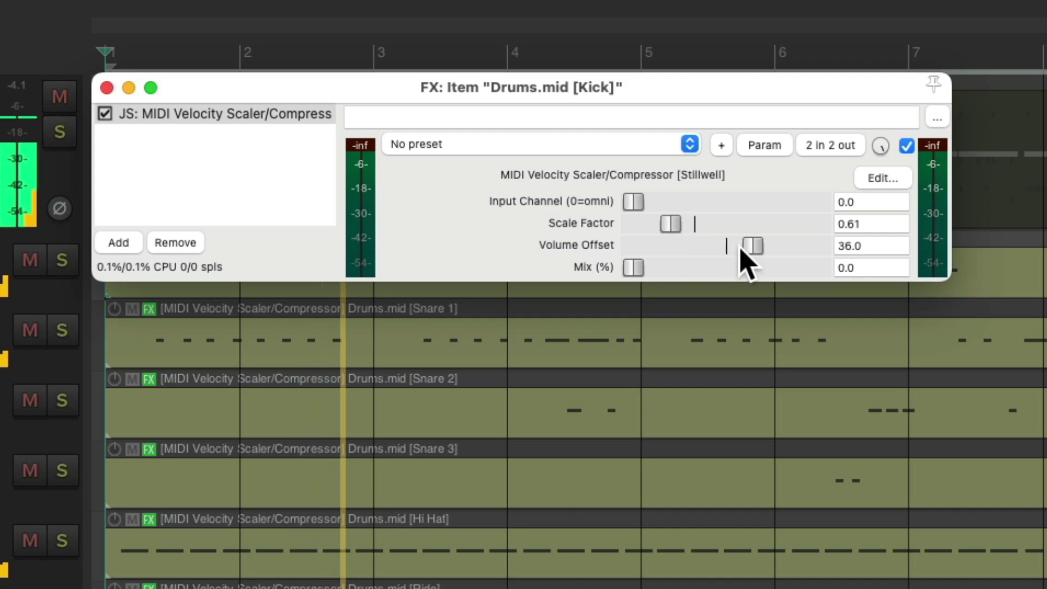
left_click_drag(751, 247, 742, 251)
left_click_drag(662, 223, 657, 229)
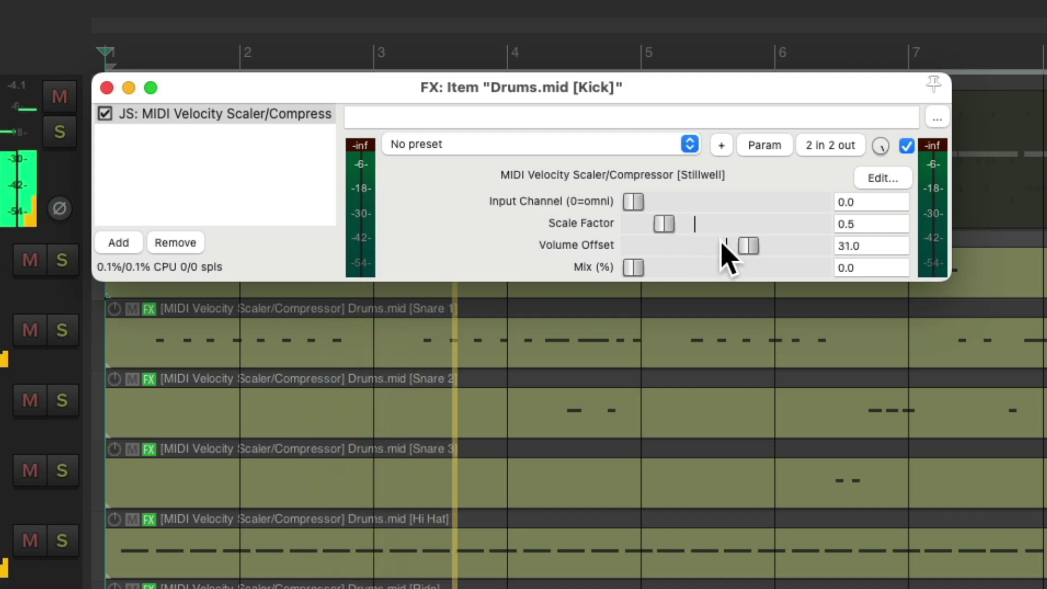
left_click_drag(748, 246, 737, 252)
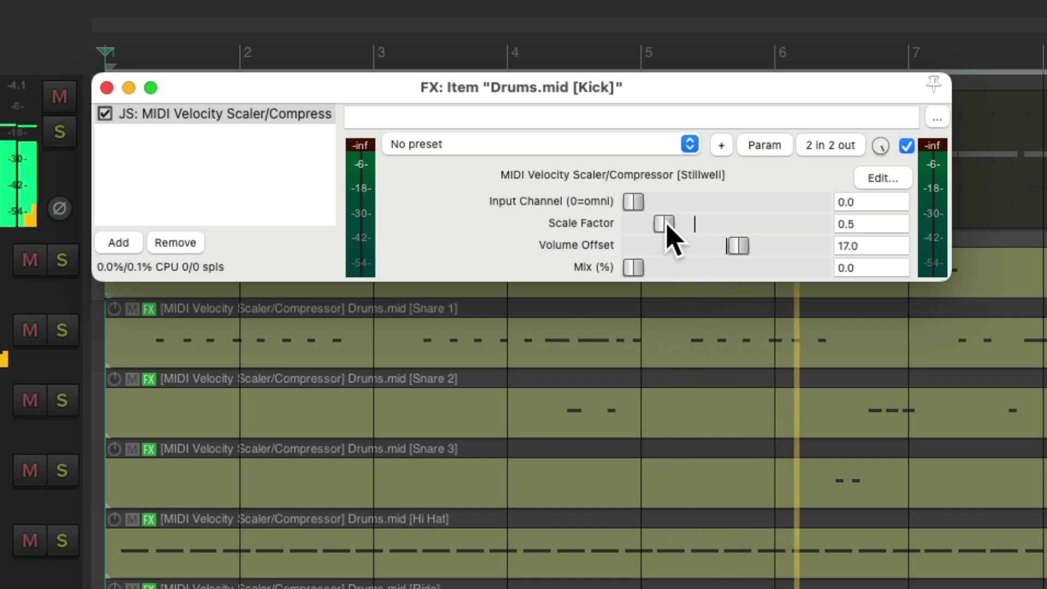
left_click_drag(667, 228, 666, 228)
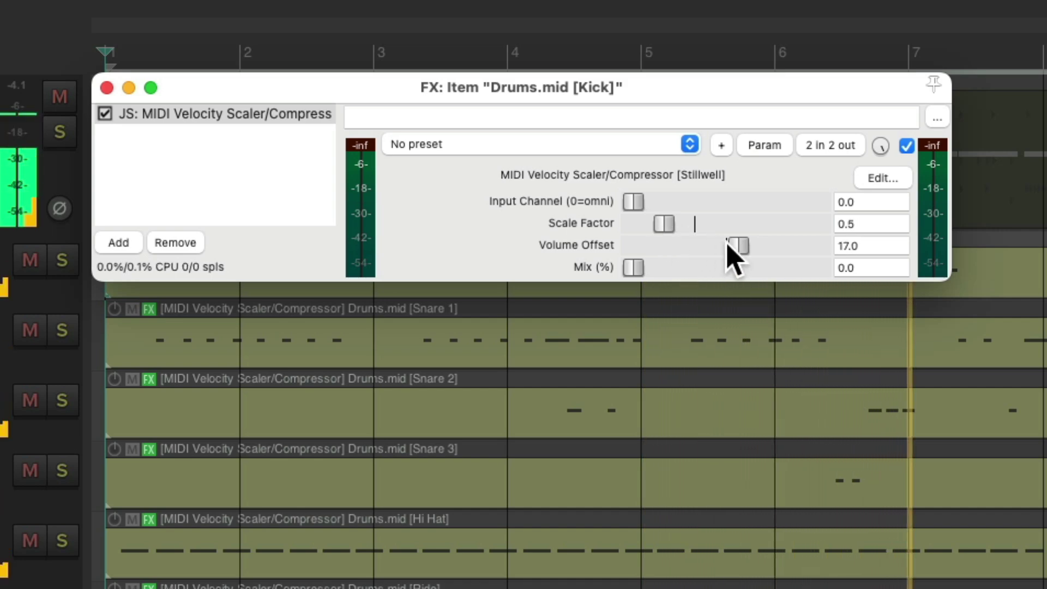
left_click(107, 87)
Step: Set the Snare 1 velocity scaler to Scale Factor 0.49 and Volume Offset 12 during playback
left_click(421, 267)
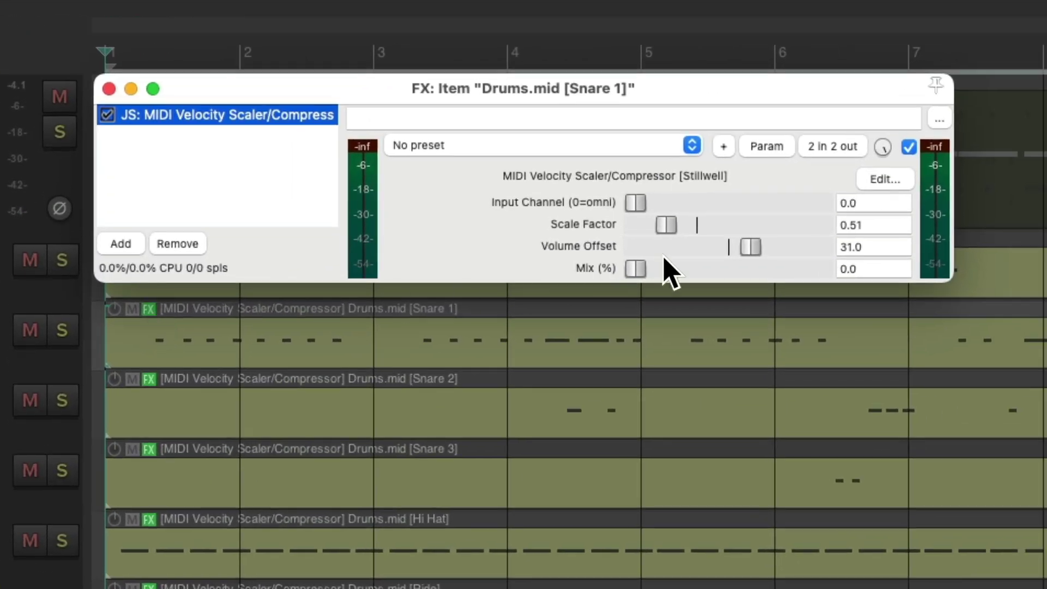
key("space")
left_click_drag(750, 247, 738, 253)
left_click_drag(673, 224, 668, 224)
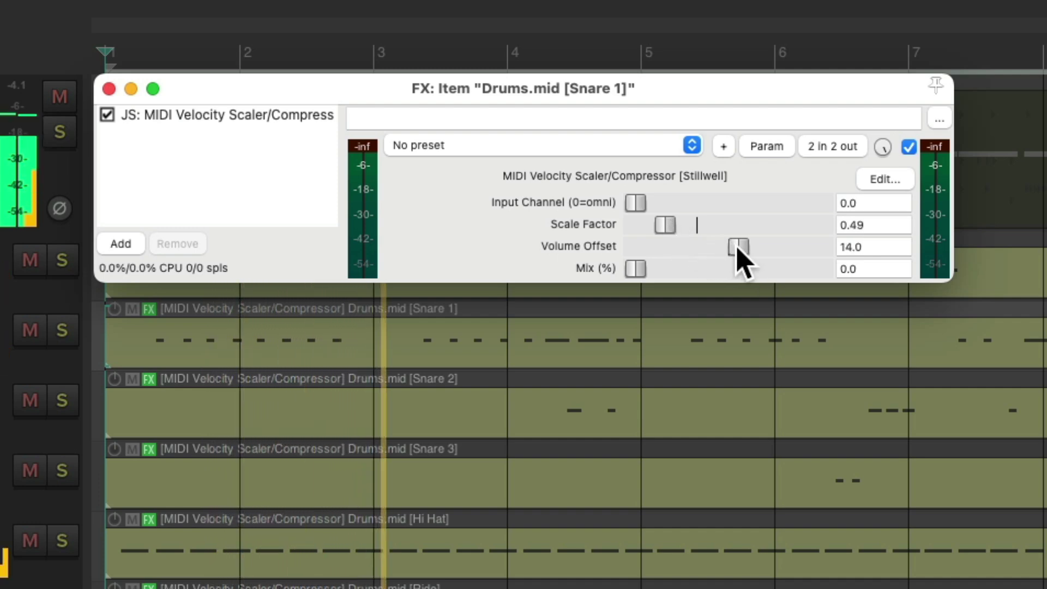
left_click_drag(735, 243, 739, 253)
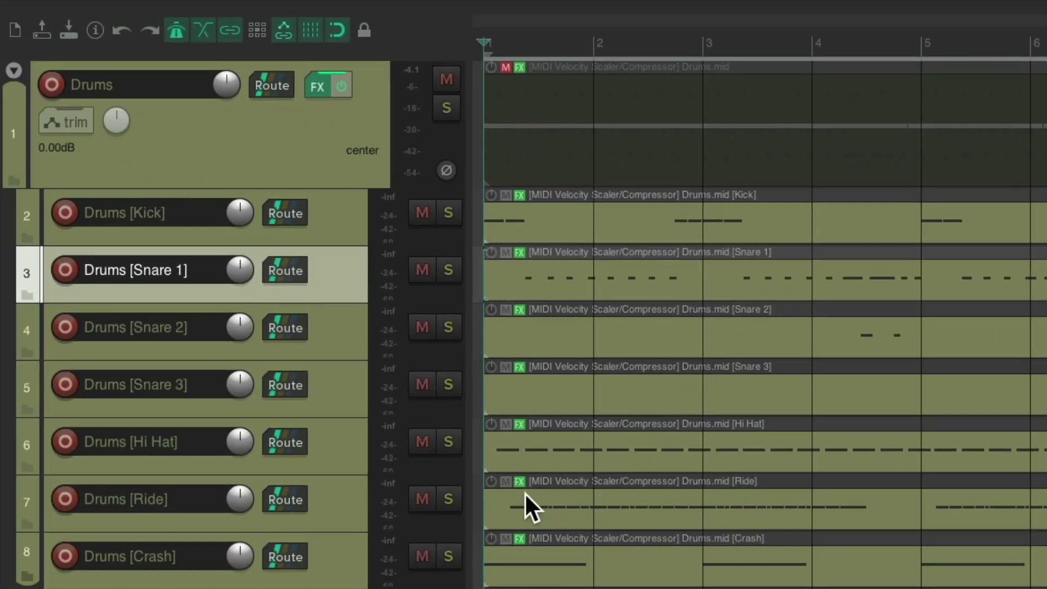
Step: Set the Ride item's velocity scaler to Scale Factor 0.58 and Volume Offset 39
left_click(469, 496)
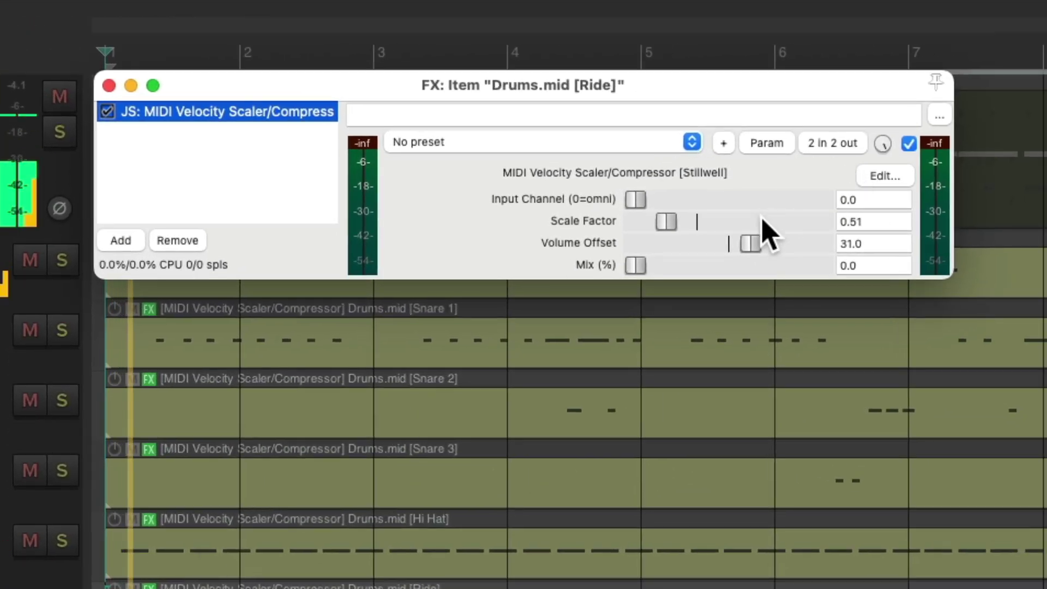
left_click_drag(750, 245, 748, 243)
left_click_drag(667, 222, 674, 224)
left_click_drag(755, 240, 762, 246)
left_click_drag(678, 223, 674, 224)
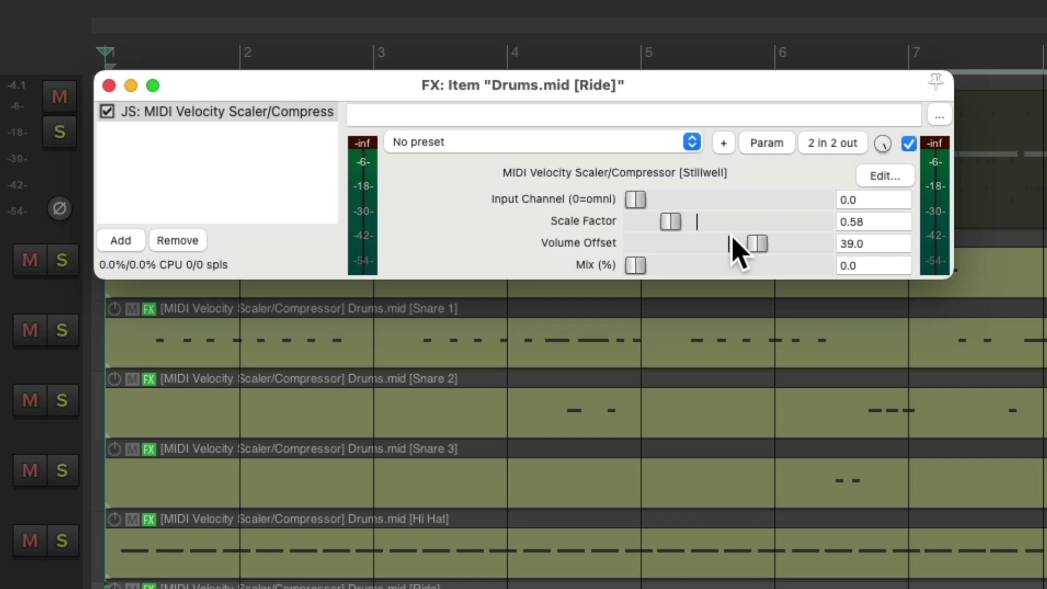
Step: Apply track/take FX as a new MIDI take on all seven drum items, Kick through Crash
key("Escape")
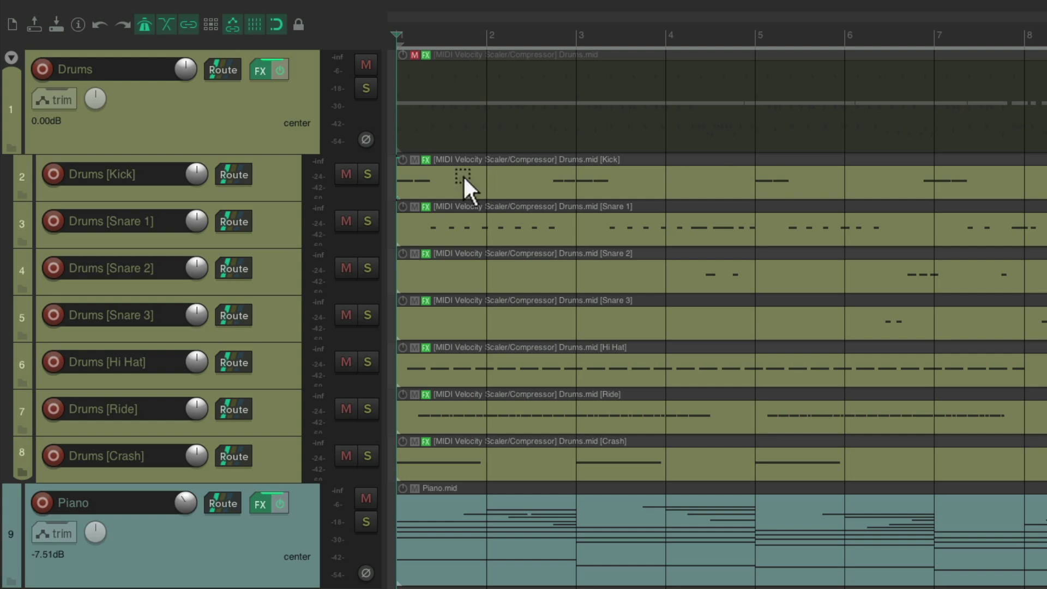
left_click_drag(463, 175, 629, 454)
right_click(509, 178)
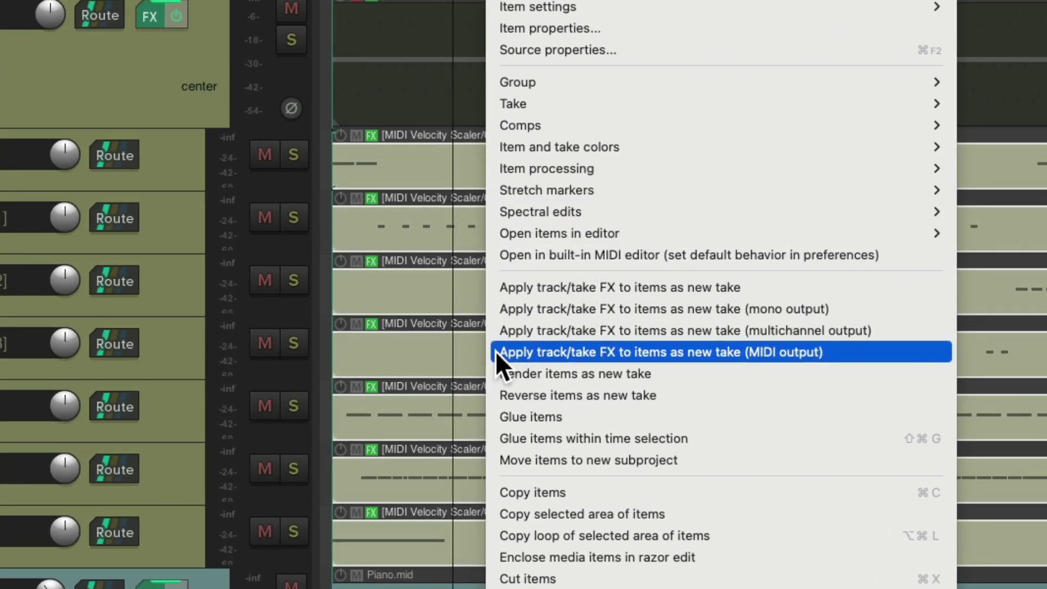
left_click(862, 344)
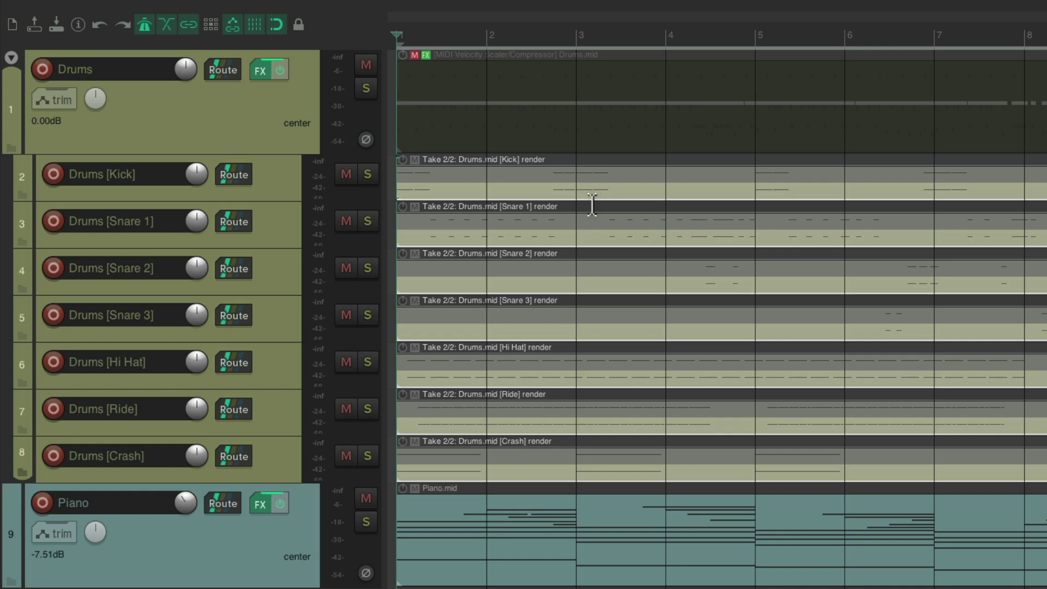
Step: Crop every selected drum item to its active rendered take
right_click(522, 190)
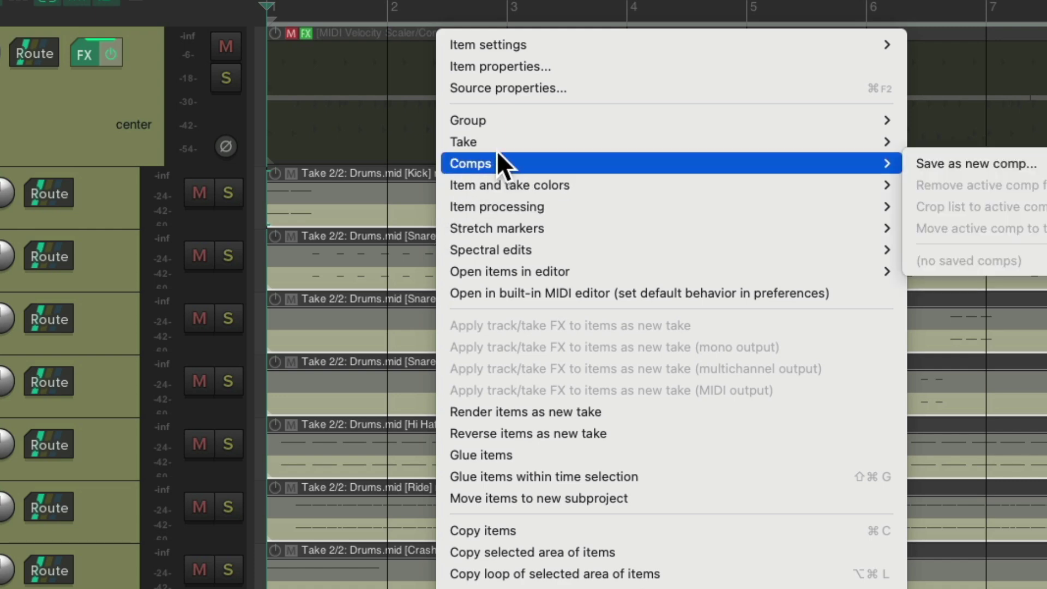
mouse_move(500, 141)
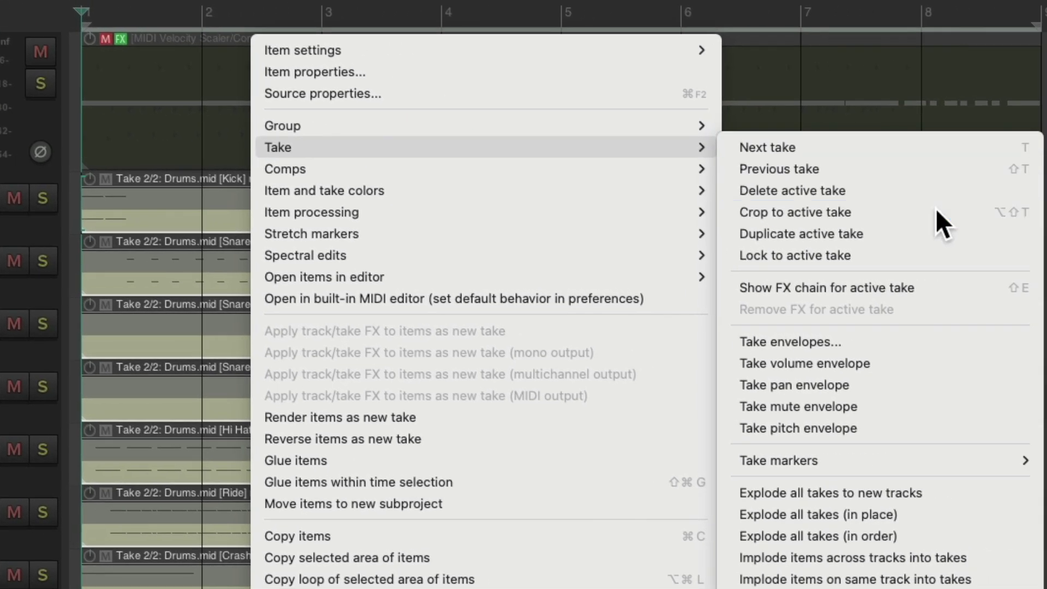
left_click(934, 212)
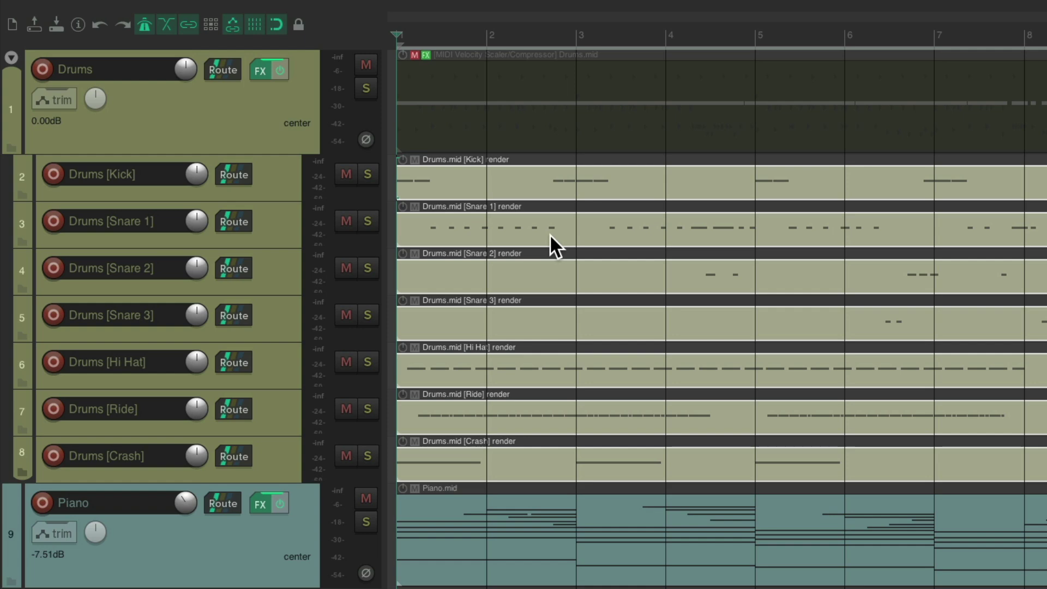
Step: Delete the original Drums item and move the Kick, Snare, Hi Hat, Ride and Crash renders onto the Drums track
left_click(526, 77)
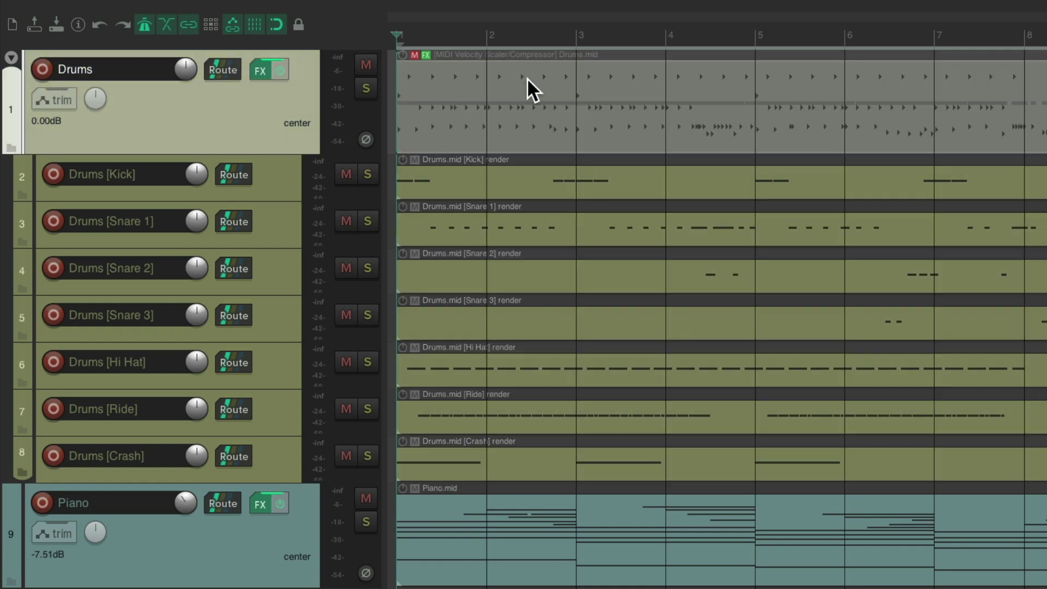
key("Delete")
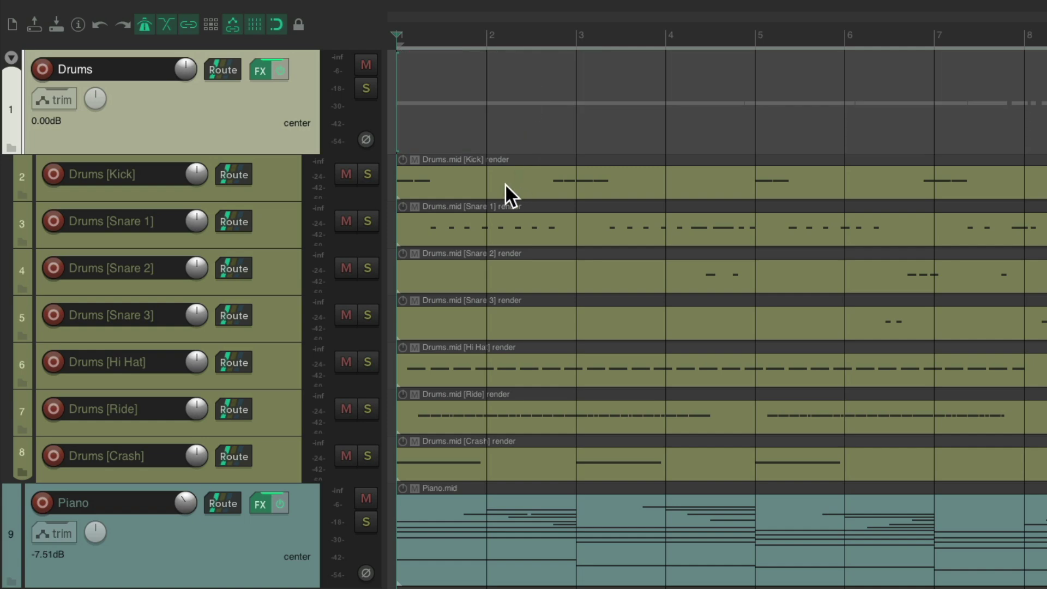
left_click_drag(504, 184, 519, 104)
left_click_drag(524, 269, 525, 104)
left_click_drag(527, 313, 526, 104)
left_click_drag(529, 360, 529, 104)
left_click_drag(535, 417, 535, 109)
left_click_drag(535, 460, 529, 143)
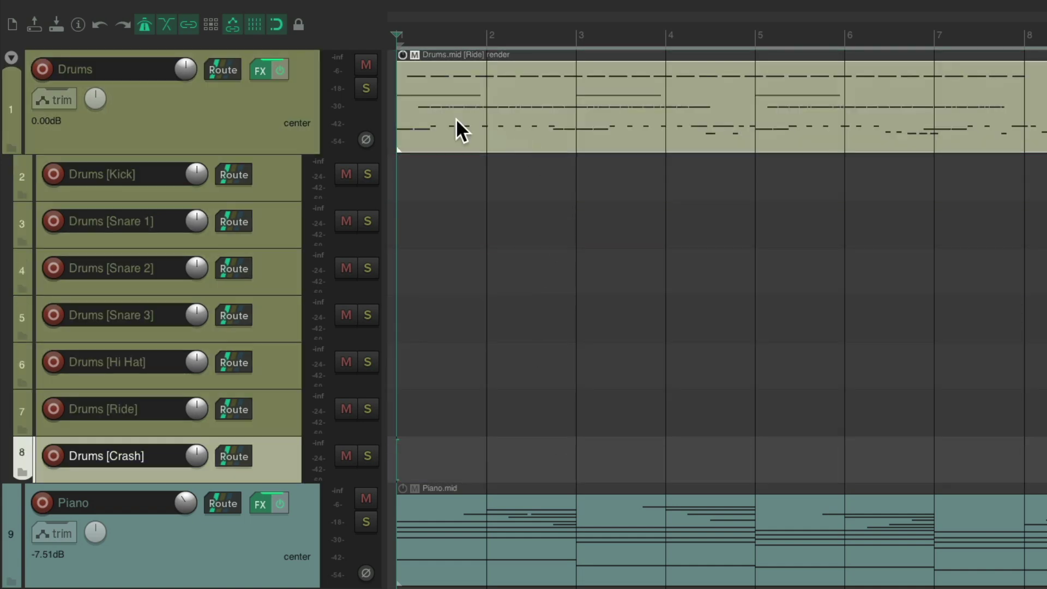
Step: Glue all stacked items on the Drums track into one Drums-glued item
left_click(253, 91)
double_click(253, 87)
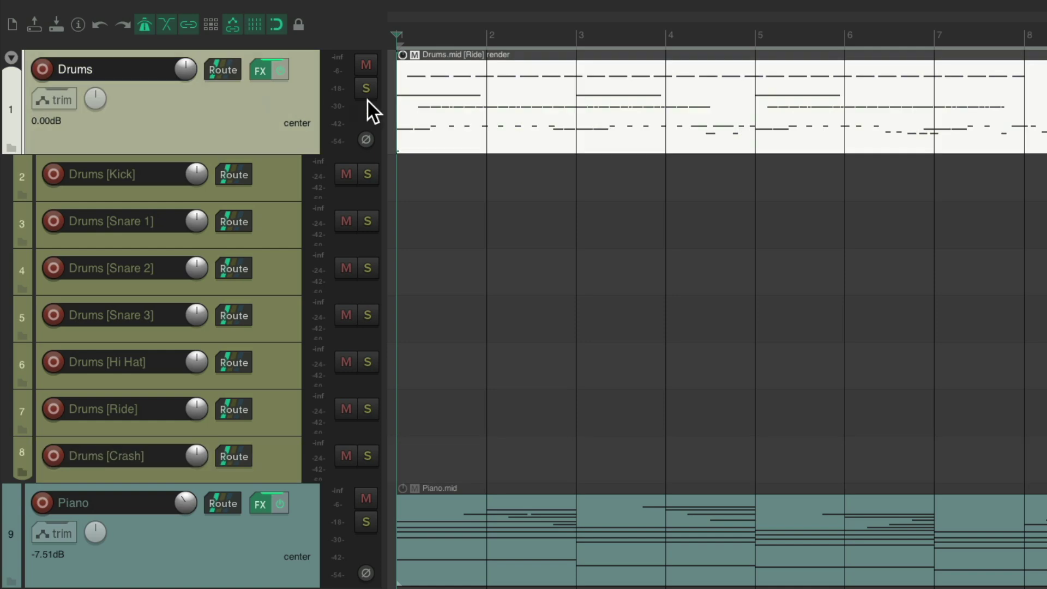
right_click(506, 93)
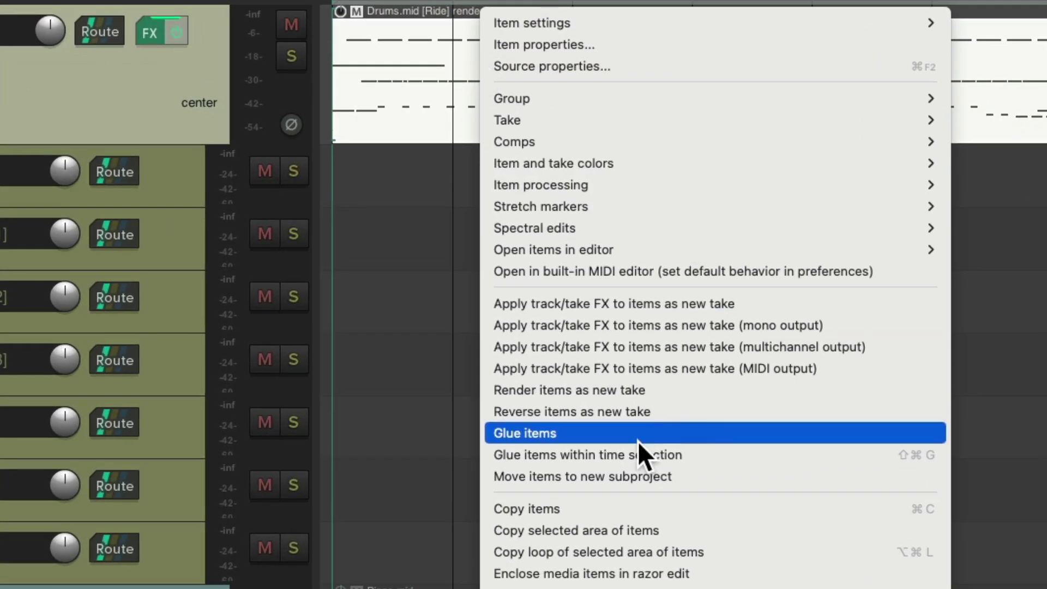
left_click(637, 436)
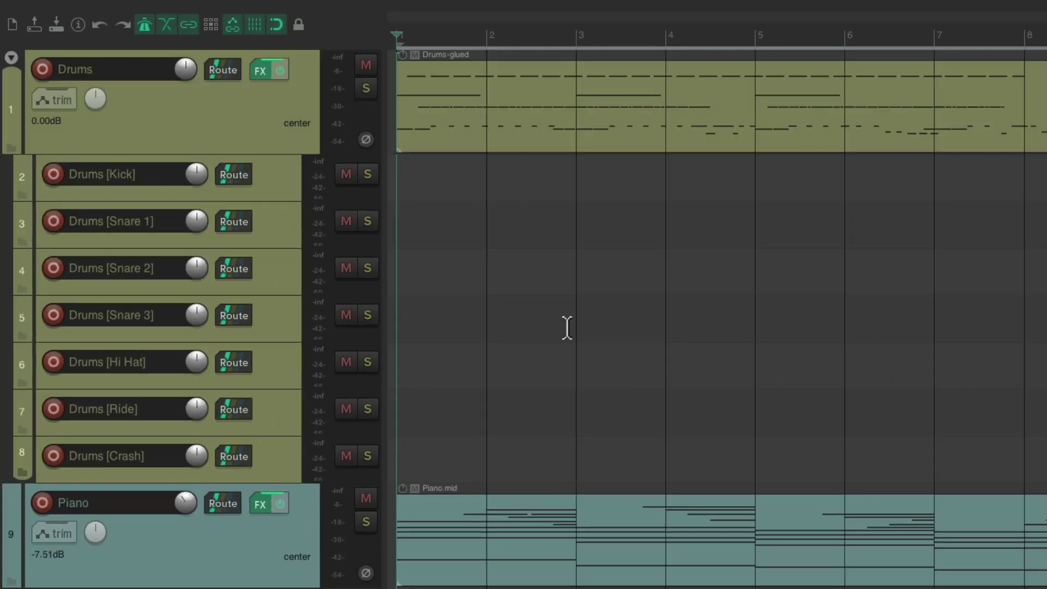
Step: Delete the seven per-drum tracks, Drums [Kick] through Crash
left_click(282, 173)
left_click(279, 450, "shift")
key("Delete")
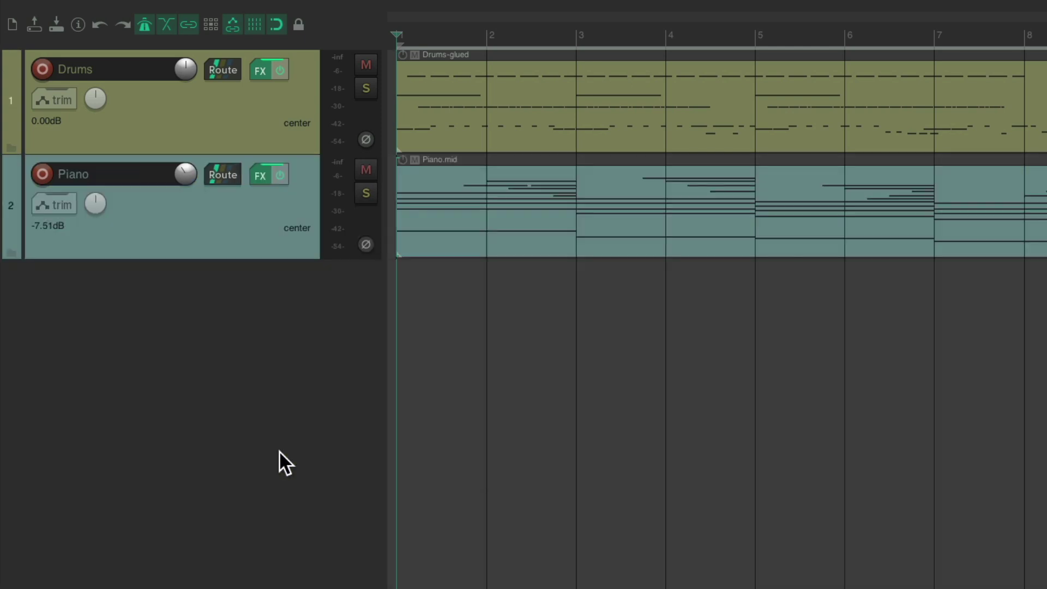
Step: Open the Drums-glued item in the MIDI editor and play it back to hear the rebalanced velocities
double_click(528, 86)
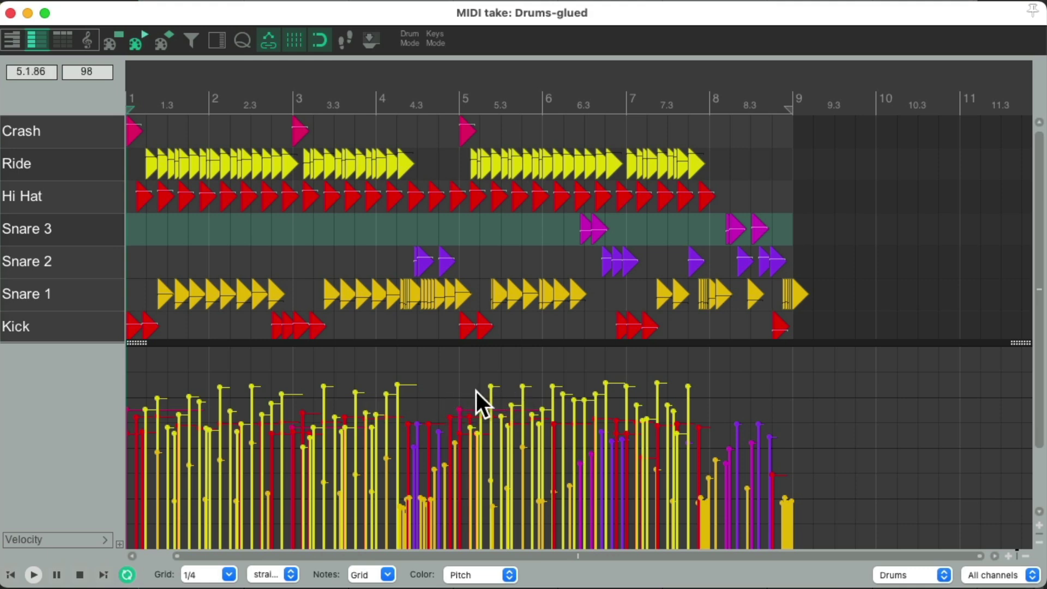
key("space")
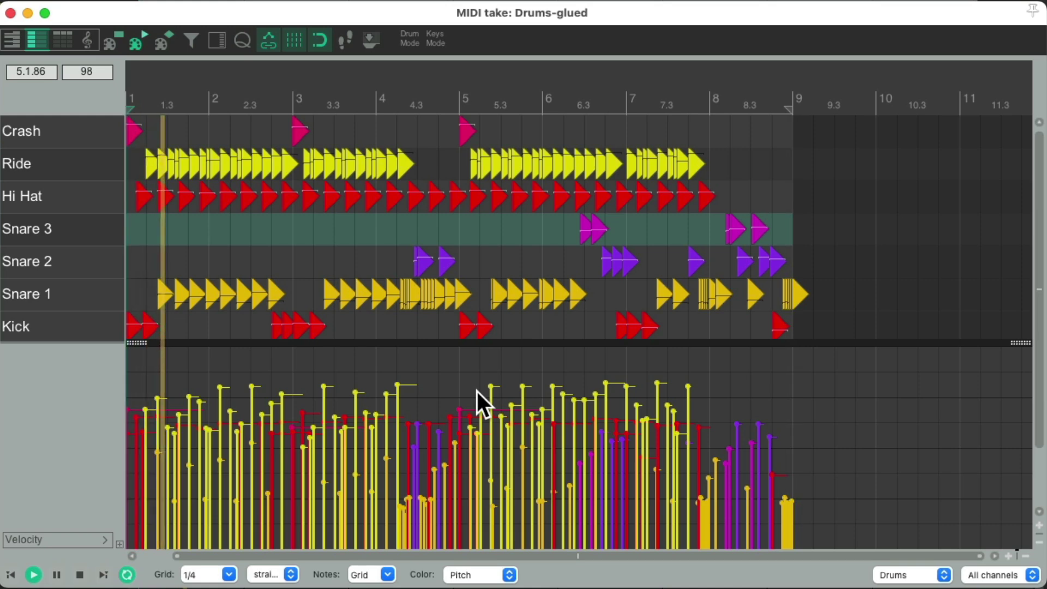
key("space")
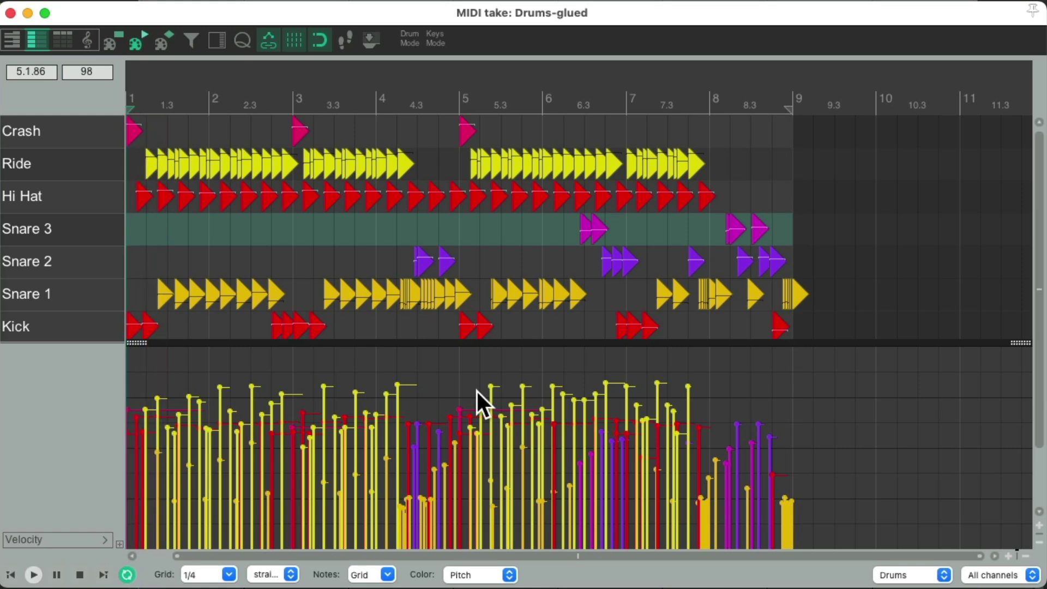